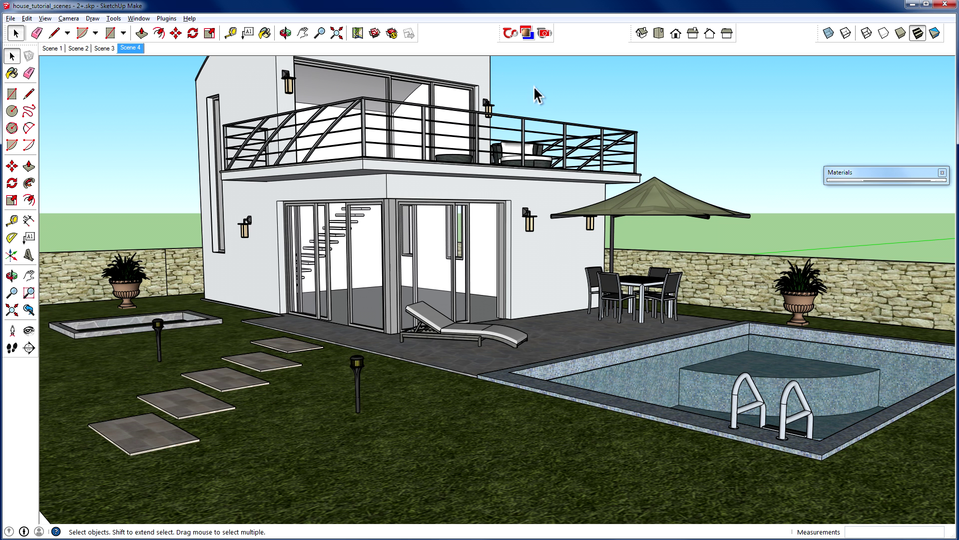
- Preview the current scene with an interactive IR-Presto (AO) render in Thea Render, then stop it and close the render window
left_click(544, 33)
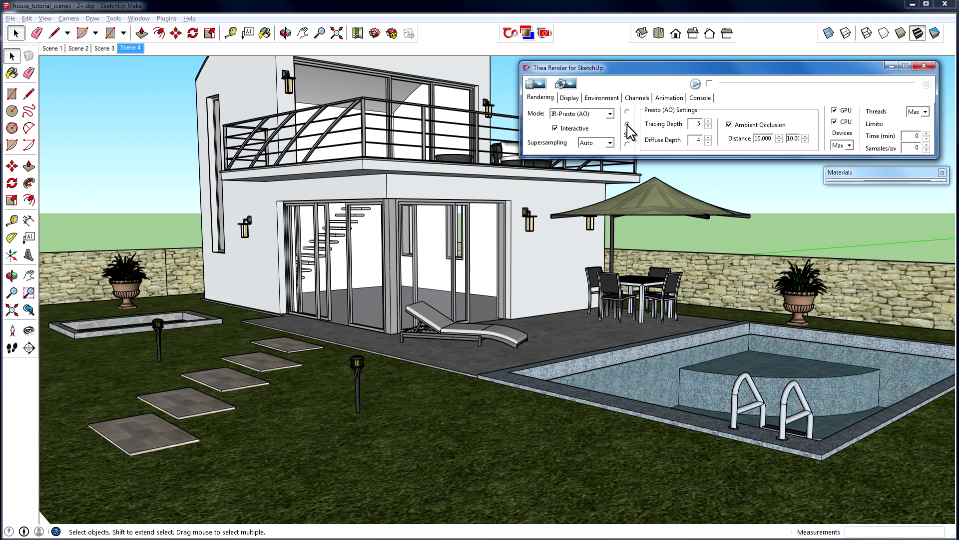
left_click(695, 84)
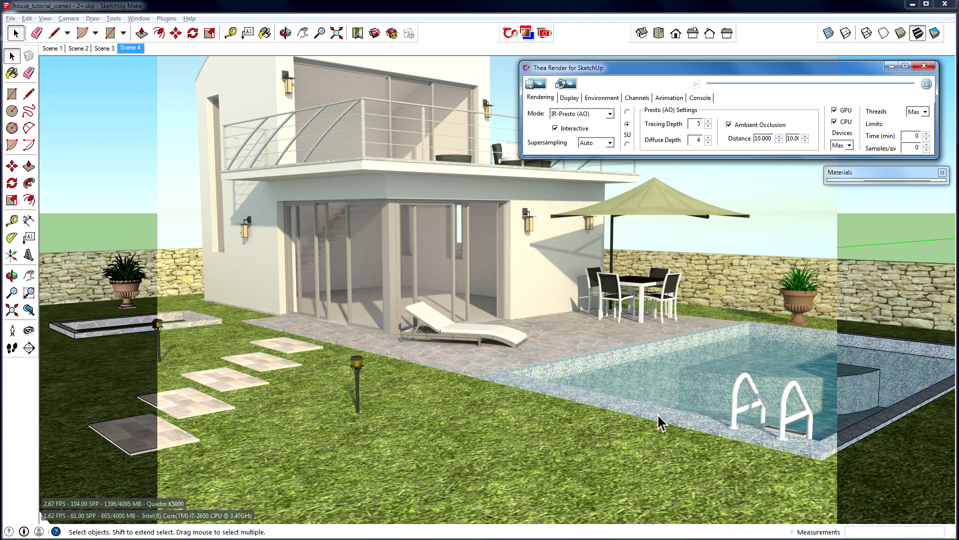
left_click(926, 84)
left_click(924, 65)
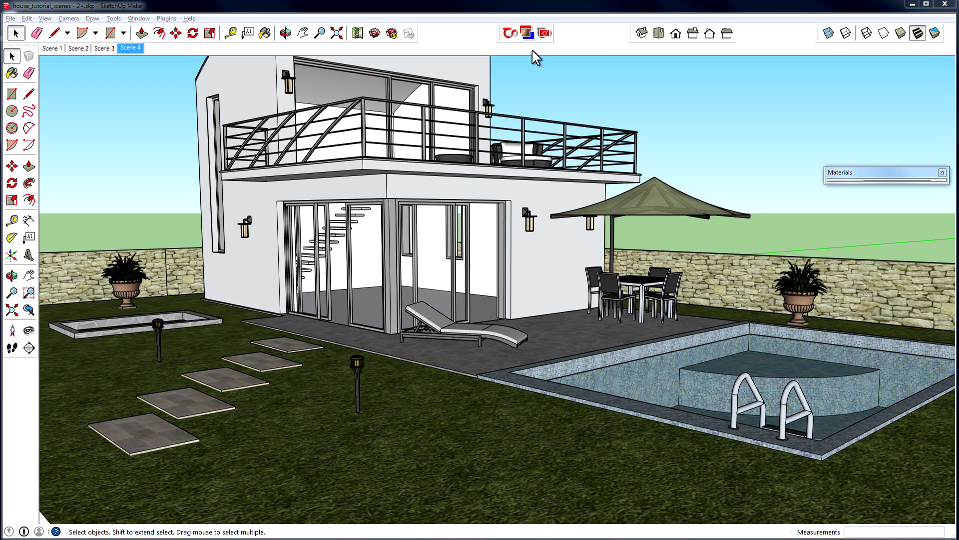
- Open the Thea Tool's material settings, sample the house wall, door glass and pool water materials, and review the list of scene materials
left_click(510, 32)
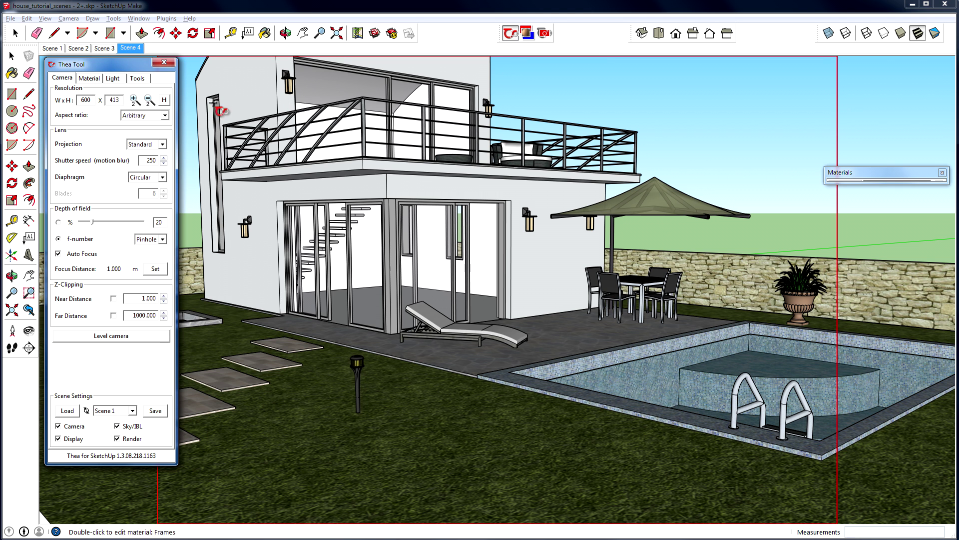
left_click(93, 79)
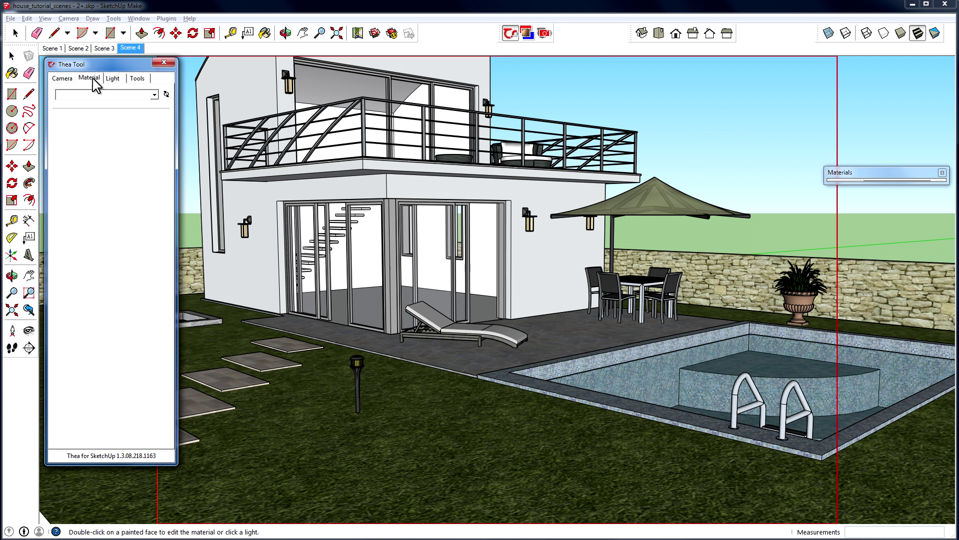
double_click(252, 194)
double_click(357, 254)
double_click(659, 376)
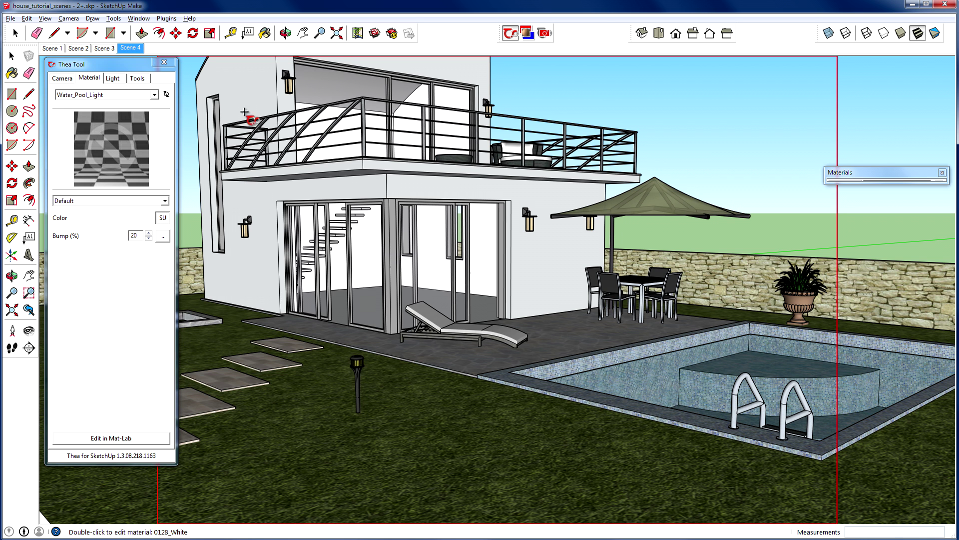
left_click(154, 94)
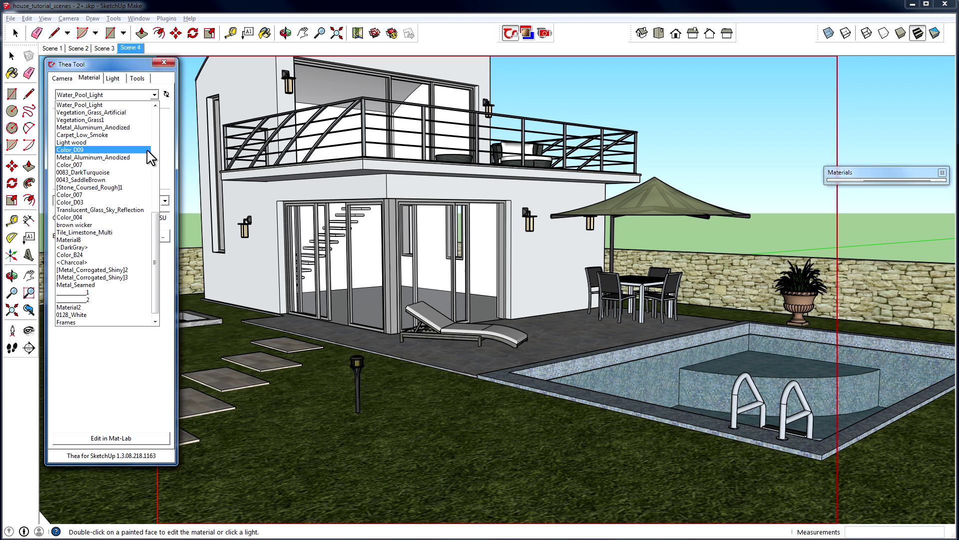
left_click(169, 115)
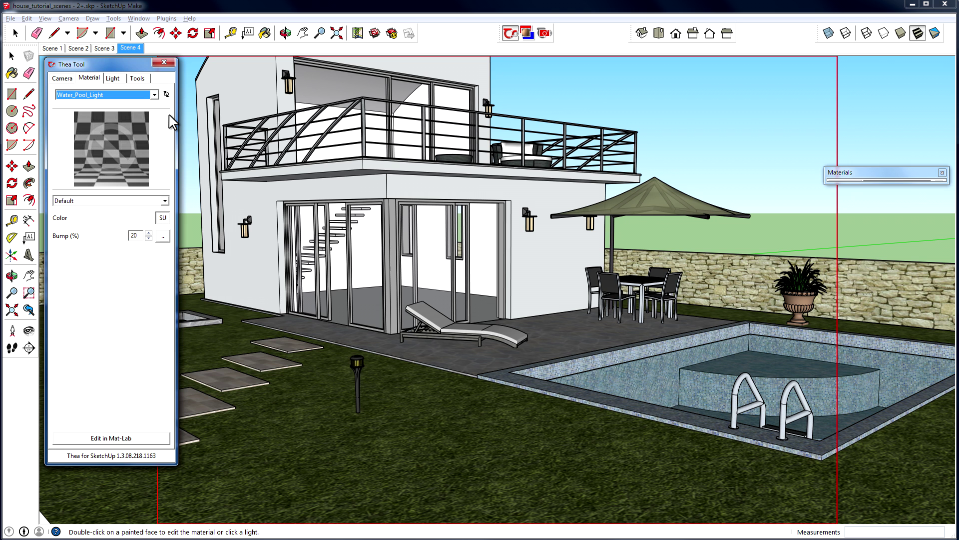
- Set the sliding doors' Translucent_Glass_Blue material to Thin Glass and start an interactive render of the scene
left_click(362, 268)
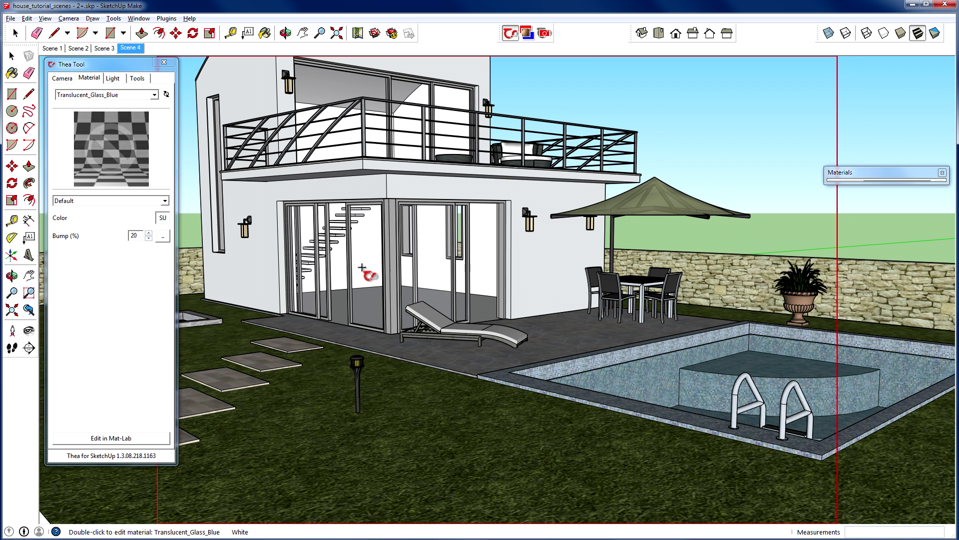
left_click(166, 200)
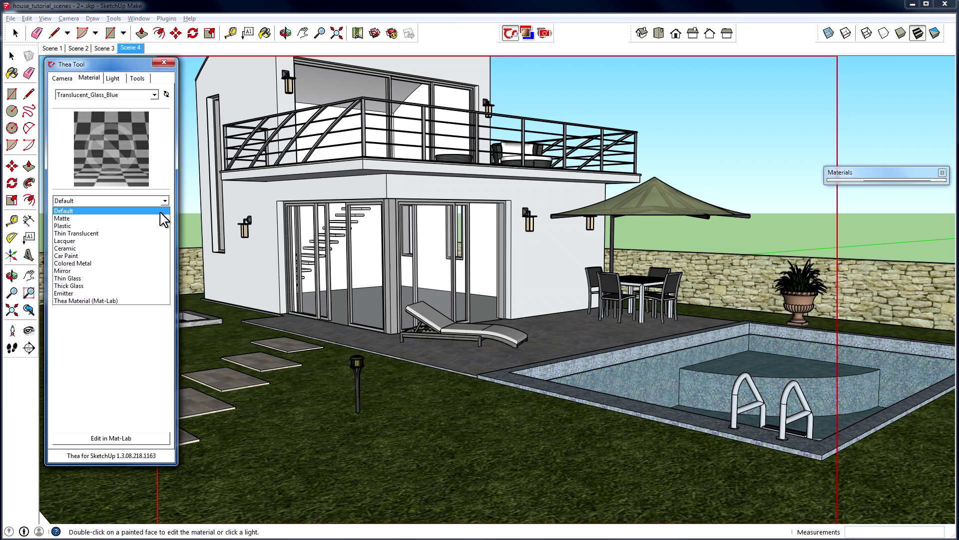
left_click(66, 278)
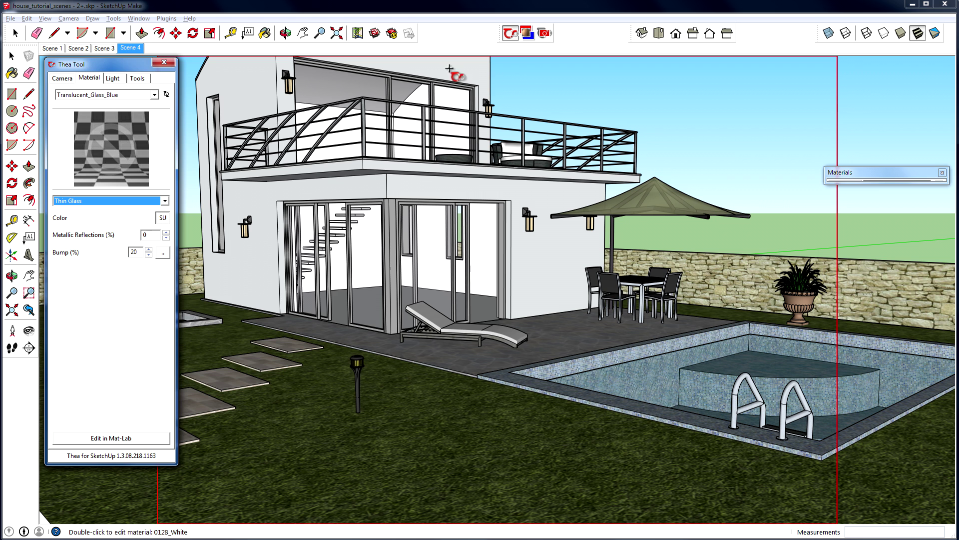
left_click(544, 33)
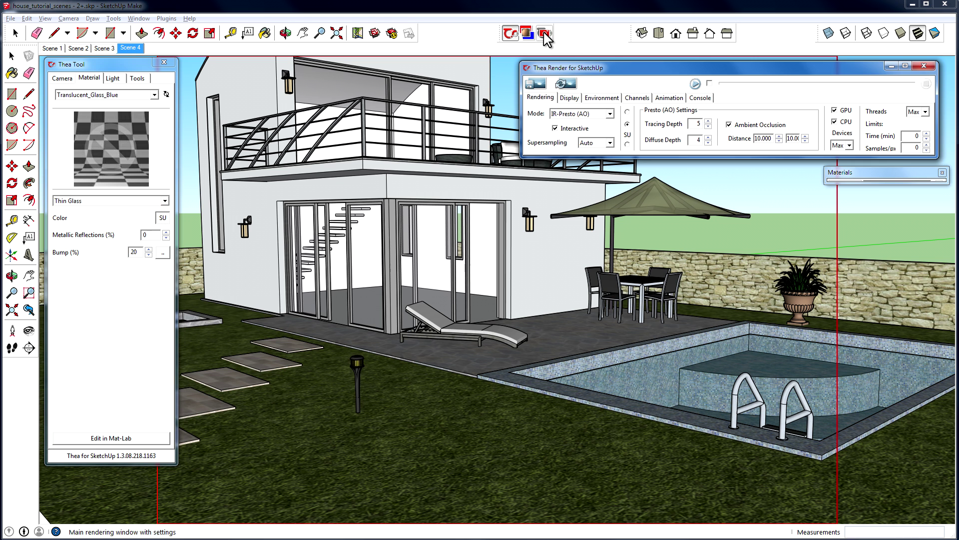
left_click(696, 83)
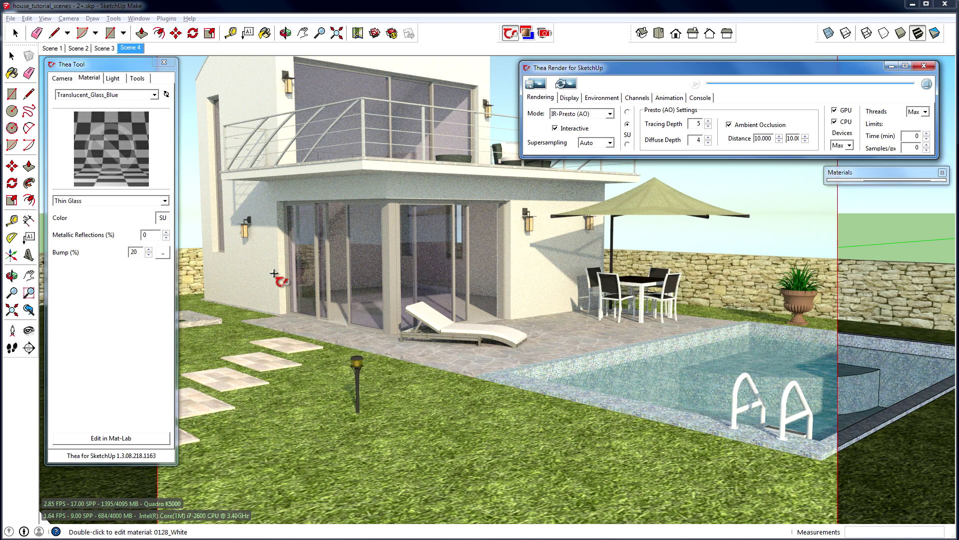
- Remove the Thea material from Translucent_Glass_Blue and assign it the Thin Glass type again
right_click(110, 144)
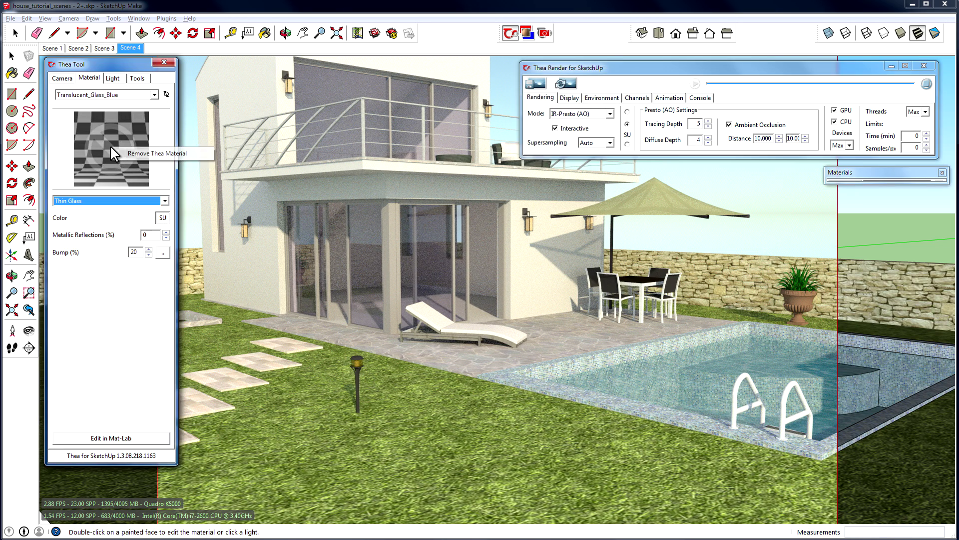
left_click(149, 154)
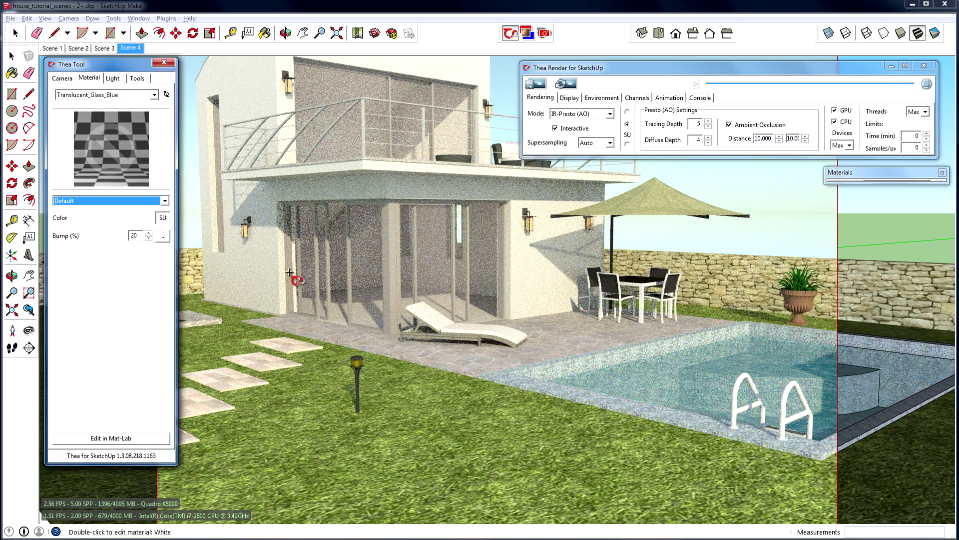
left_click(104, 200)
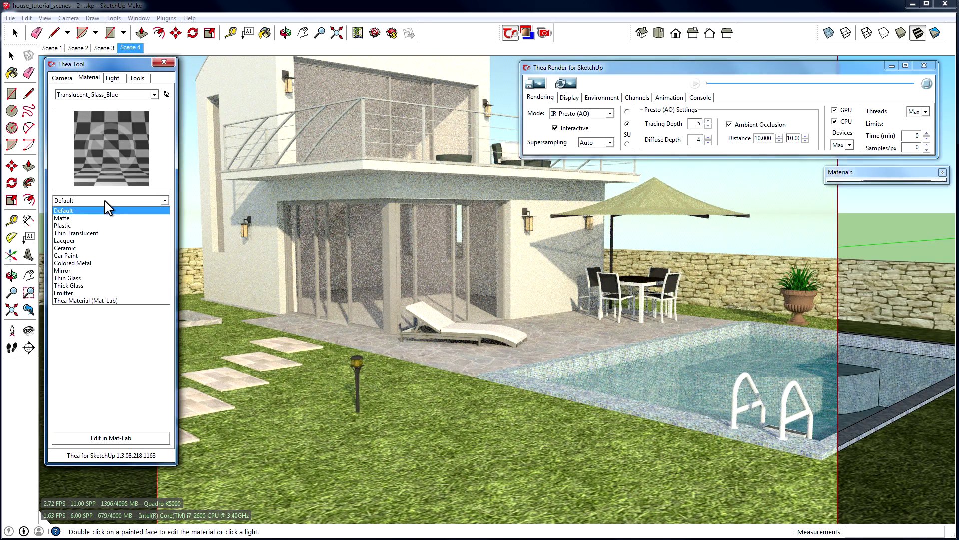
left_click(67, 277)
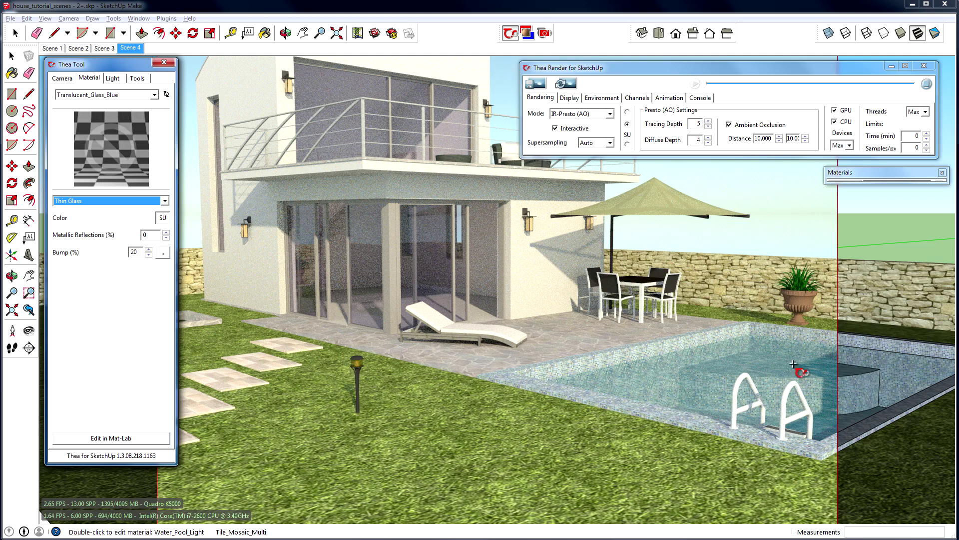
- Set the pool ladder's Metal_Aluminum_Anodized material to Colored Metal and stop the interactive render
left_click(734, 397)
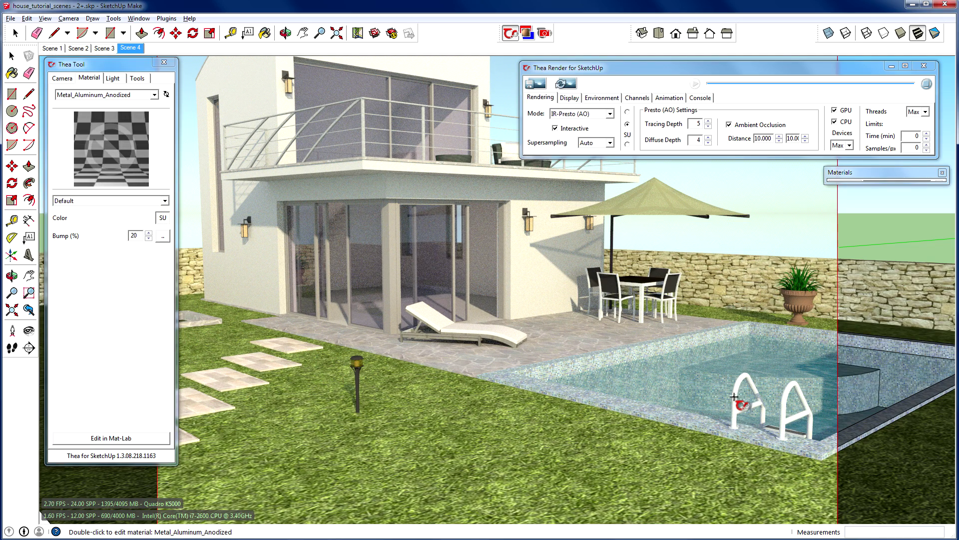
left_click(165, 201)
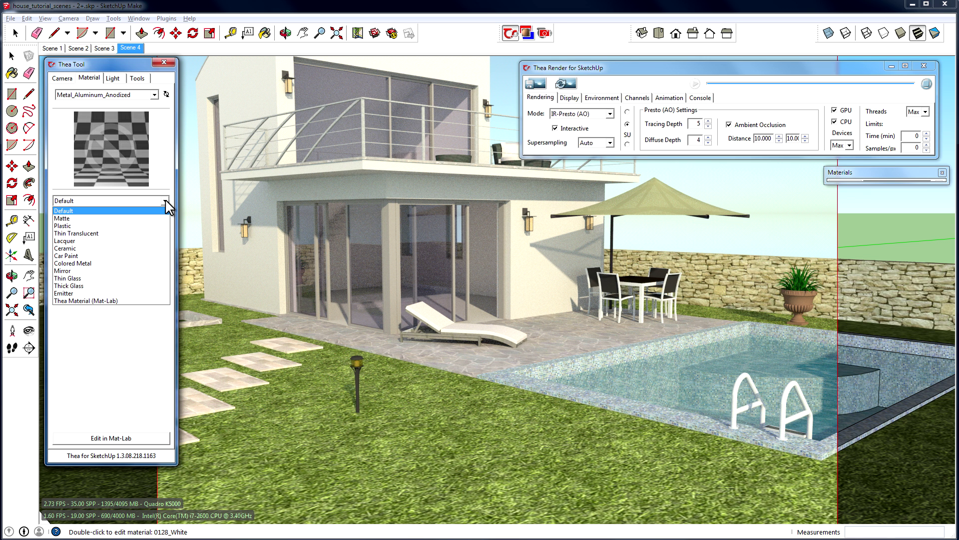
left_click(75, 263)
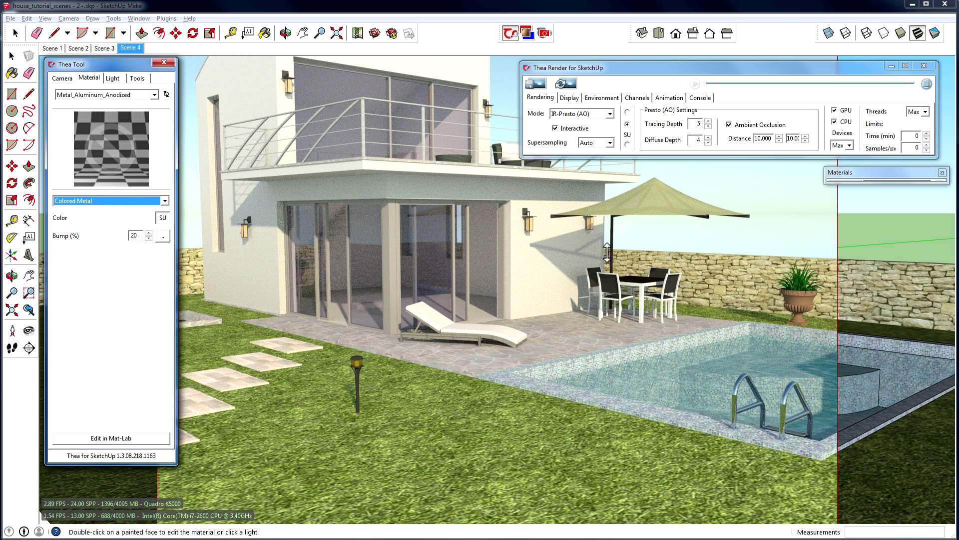
left_click(925, 83)
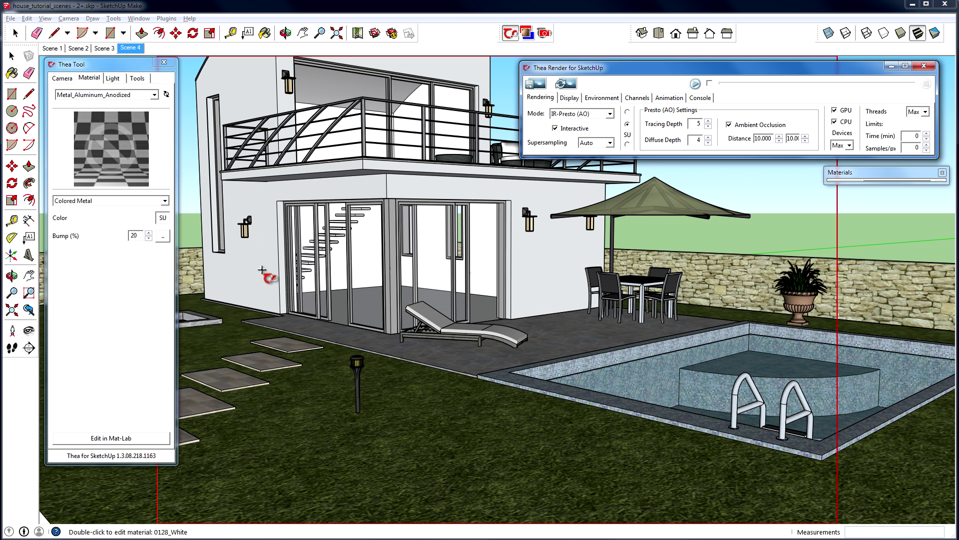
- Give the house walls' 0128_White material a custom warm gray color of red 166, green 163, blue 153
left_click(251, 200)
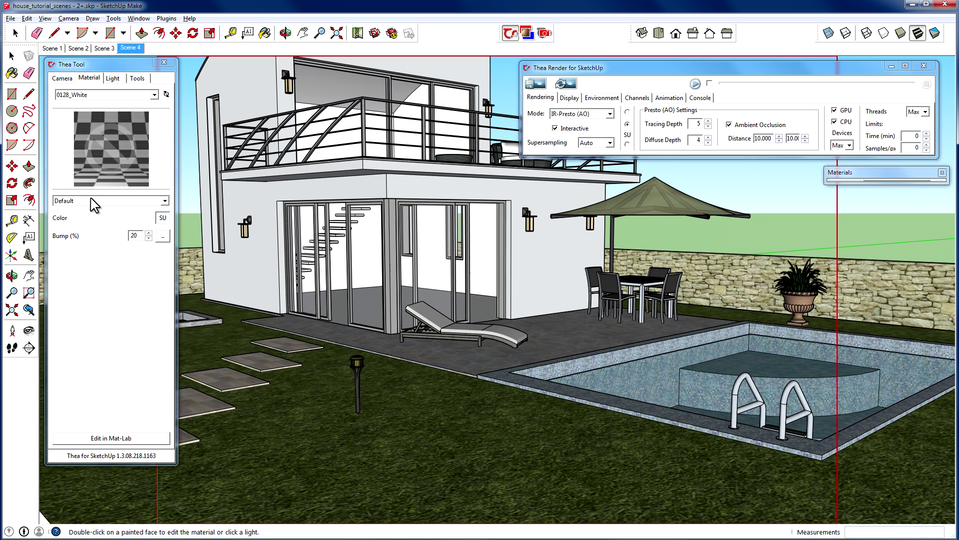
left_click(163, 220)
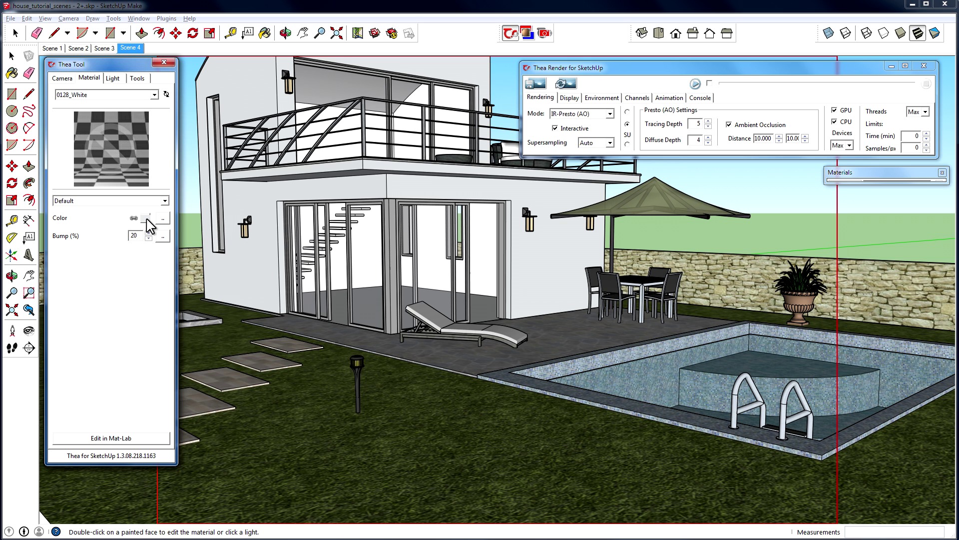
left_click(145, 218)
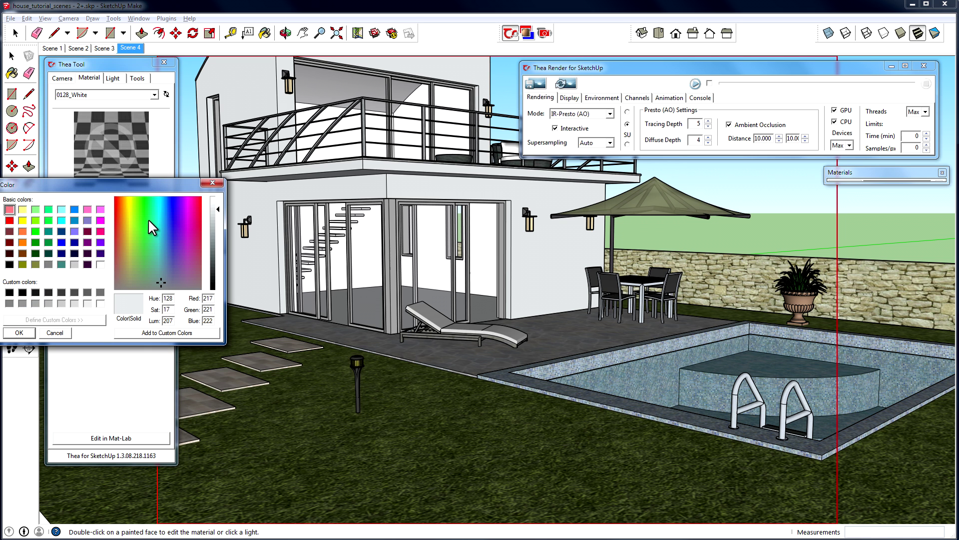
left_click_drag(133, 281, 124, 282)
left_click_drag(217, 220, 217, 227)
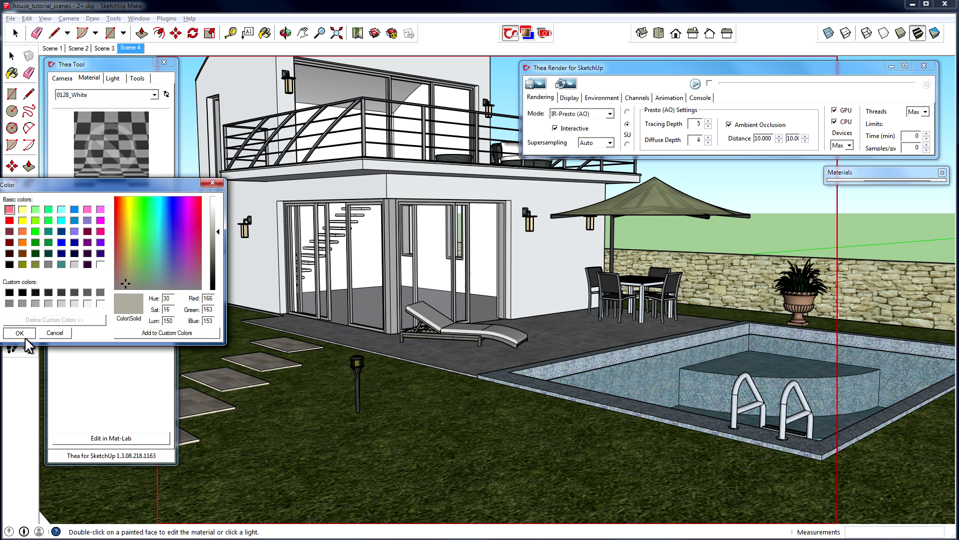
left_click(25, 337)
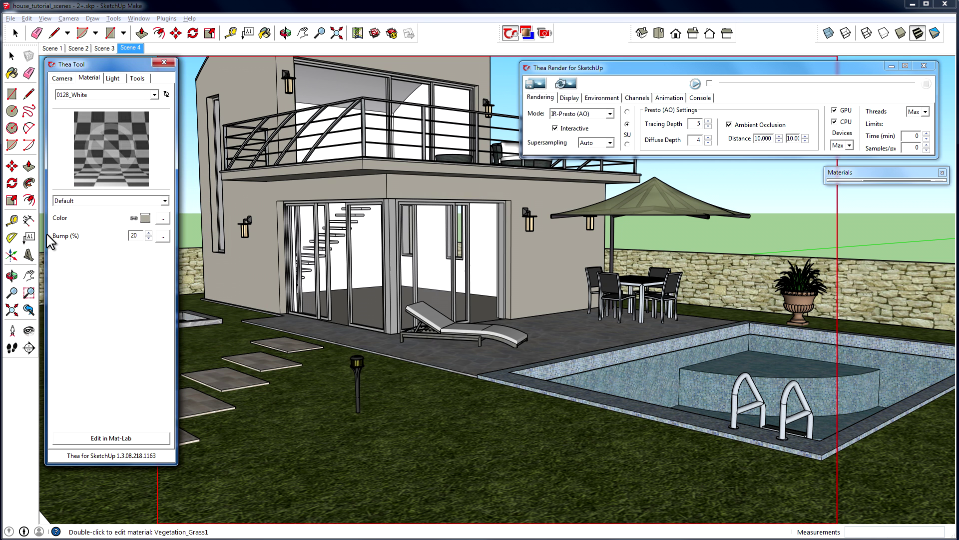
- Apply 2x2_v12_wall_finish_bump.jpg as the wall material's external bump texture at 50% and start an interactive render
left_click(161, 236)
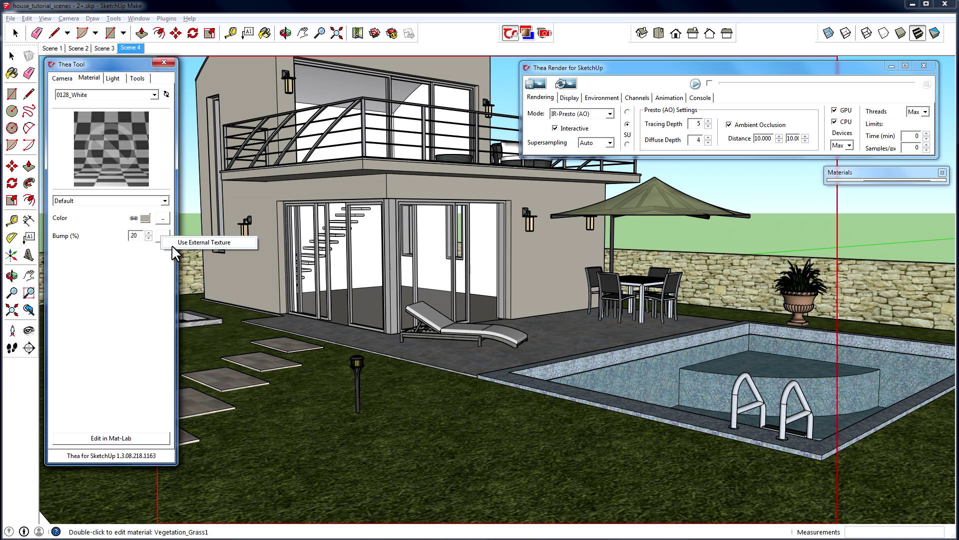
left_click(217, 242)
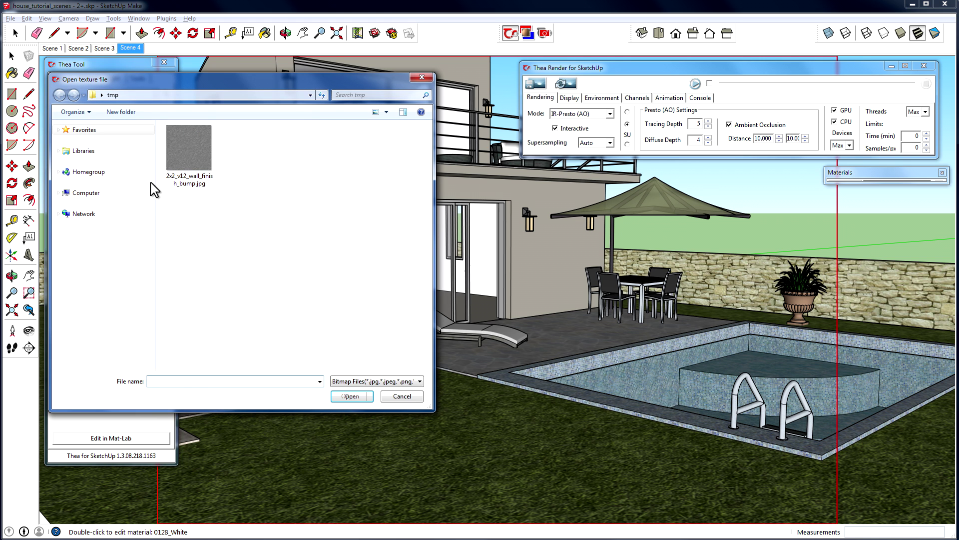
left_click(188, 163)
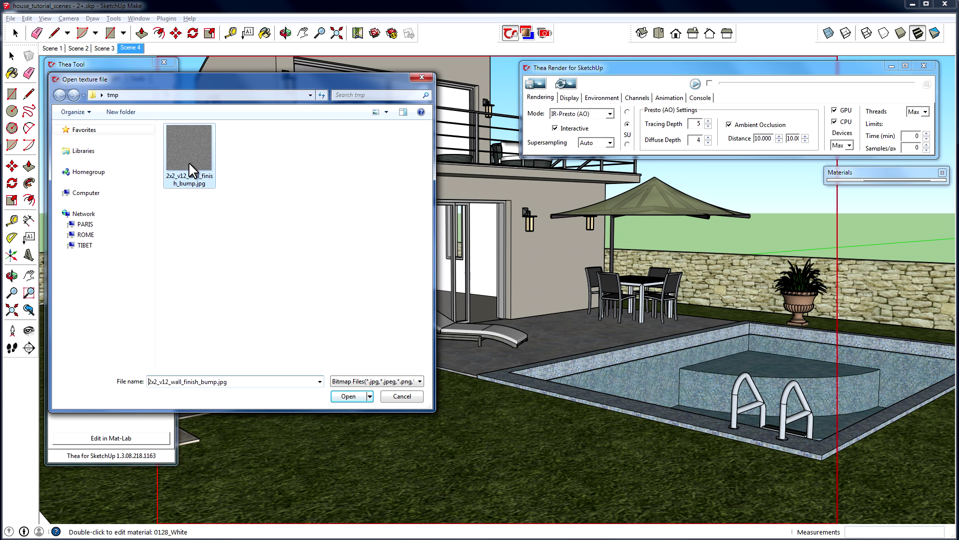
left_click(345, 397)
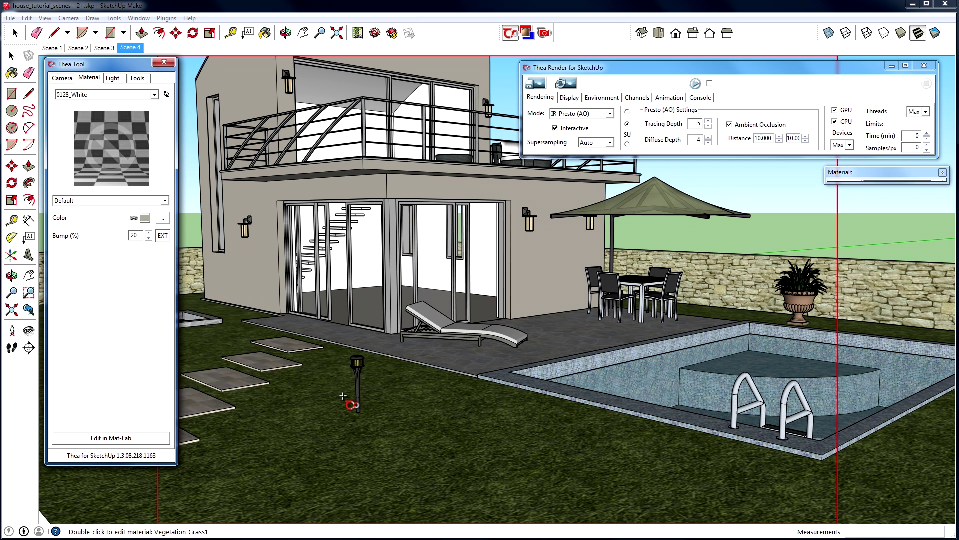
left_click_drag(138, 235, 131, 239)
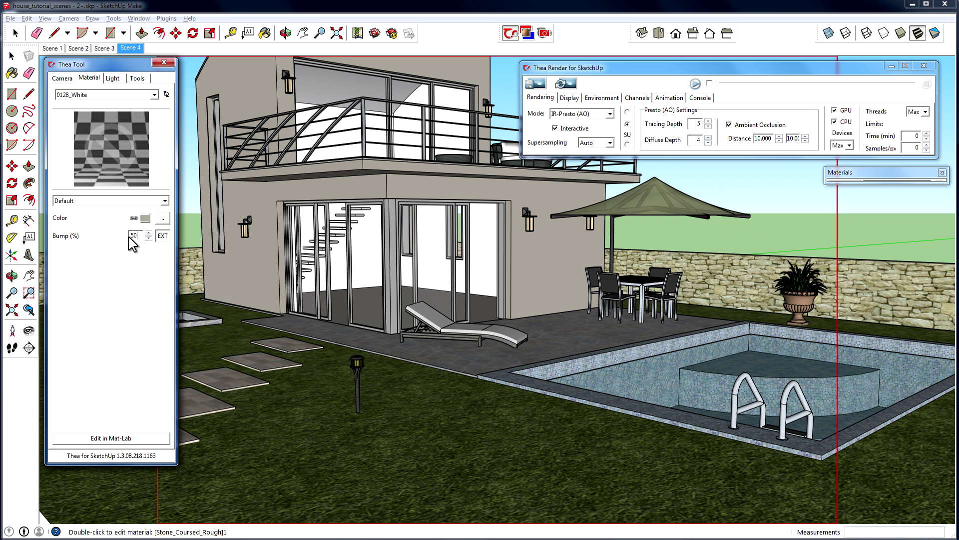
left_click(695, 84)
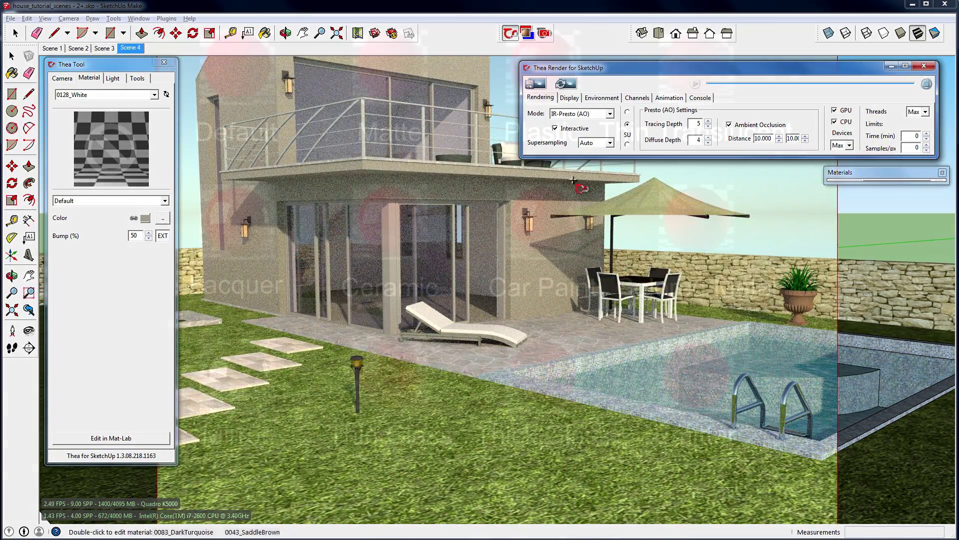
right_click(280, 292)
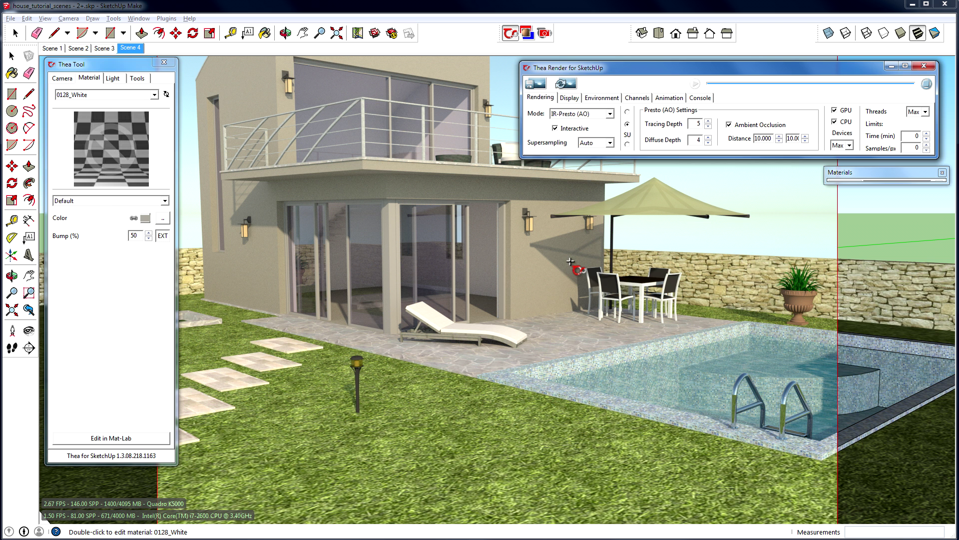
left_click(164, 200)
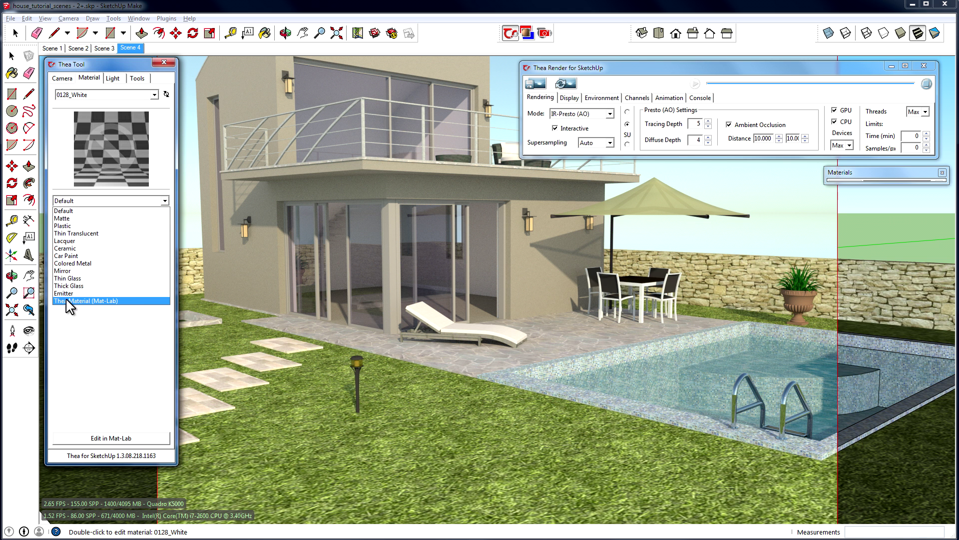
left_click(100, 362)
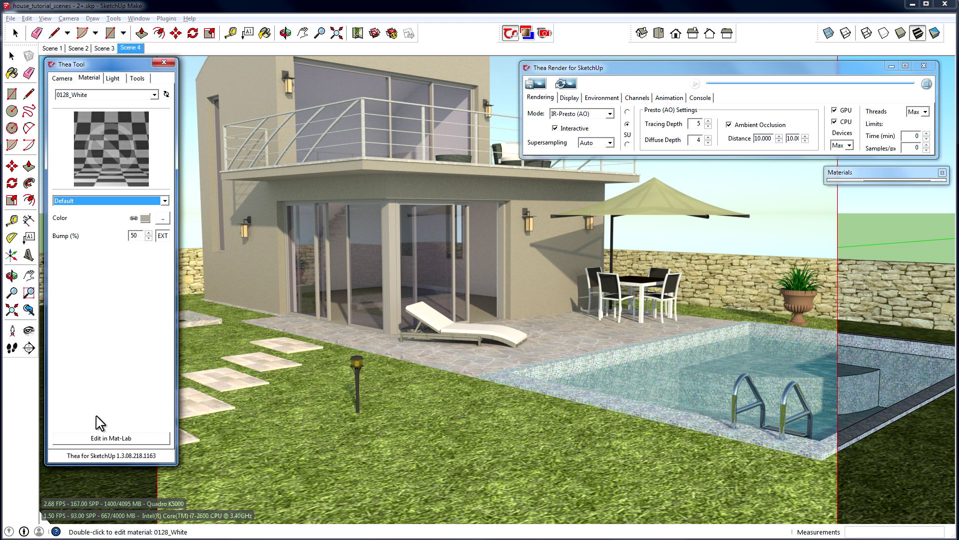
- Open the pool water's Water_Pool_Light material in the Material Lab and examine its layer, scattering, clip mapping and structure settings
left_click(668, 374)
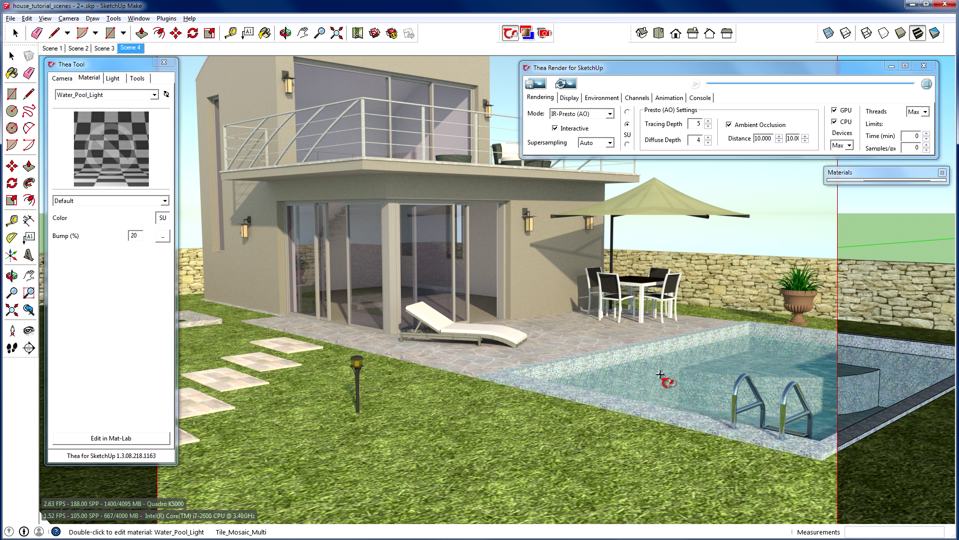
double_click(660, 374)
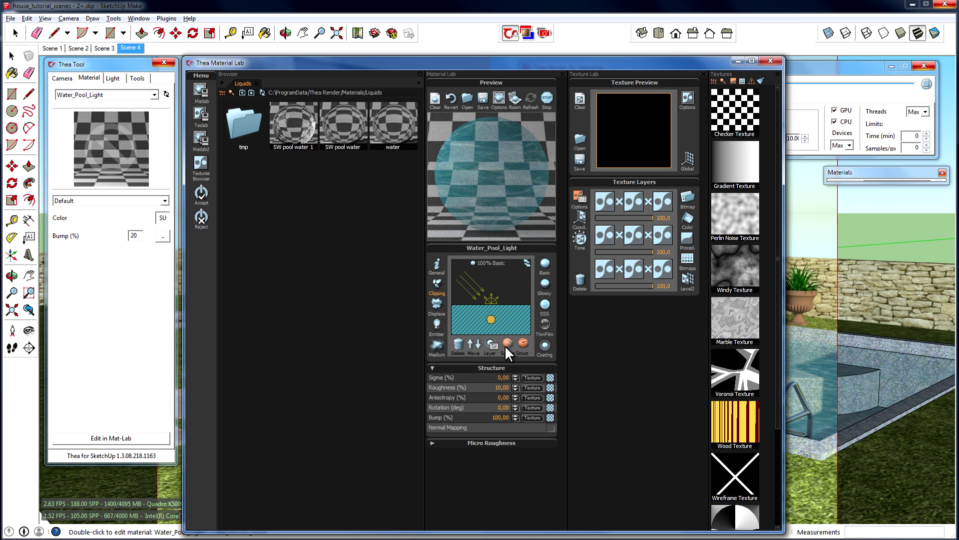
left_click(491, 346)
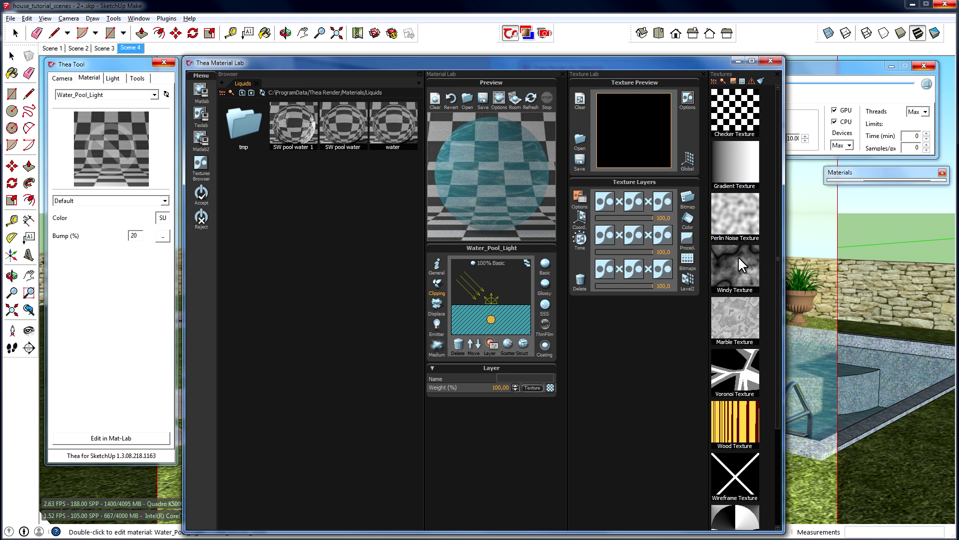
left_click_drag(738, 256, 582, 216)
left_click(506, 342)
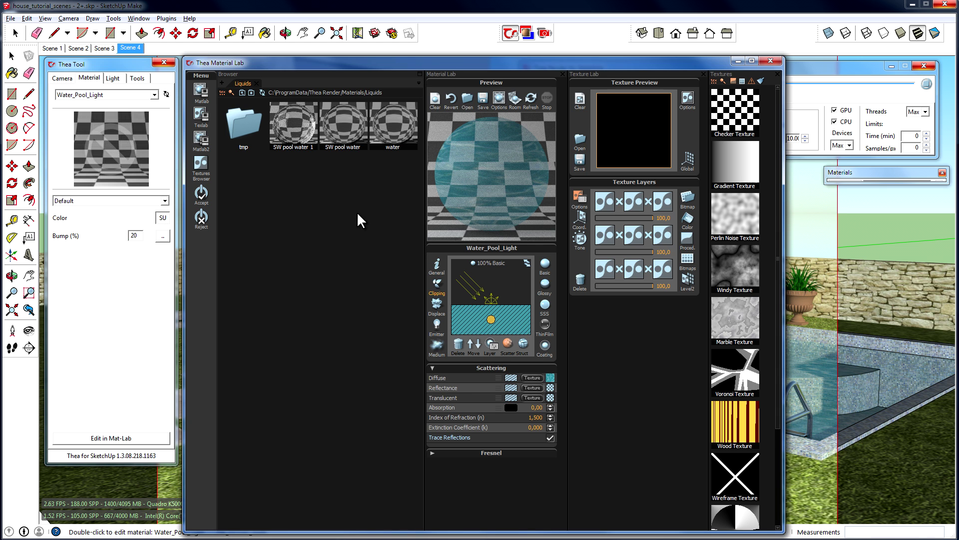
left_click(436, 285)
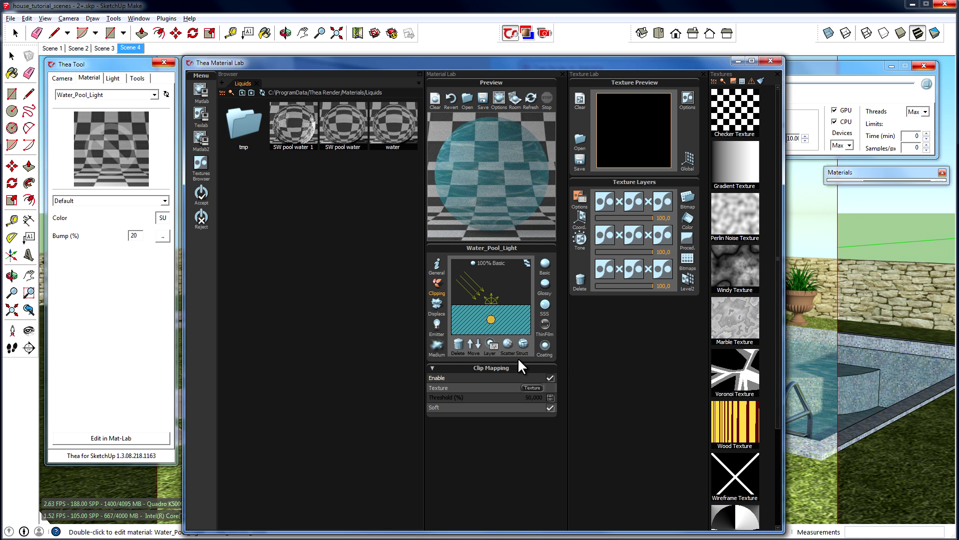
left_click(508, 345)
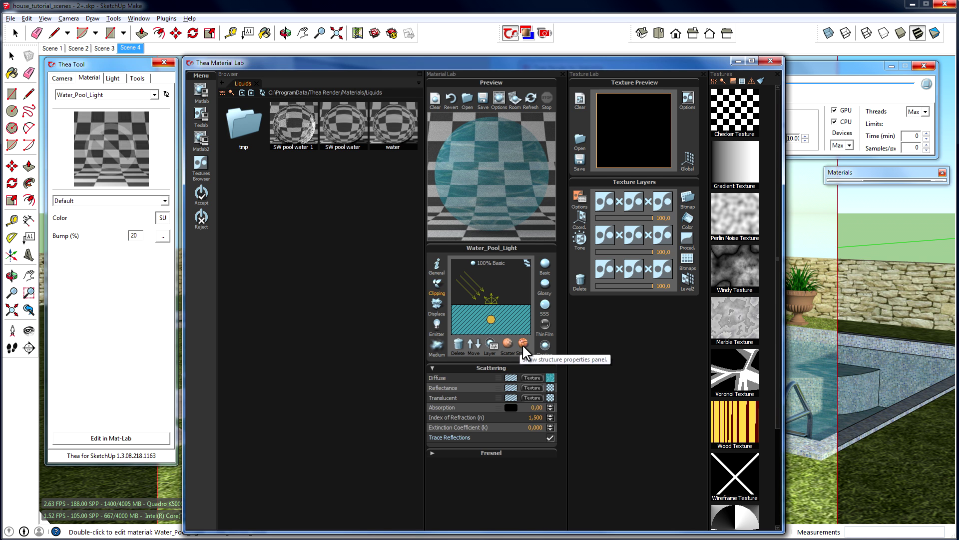
left_click(524, 344)
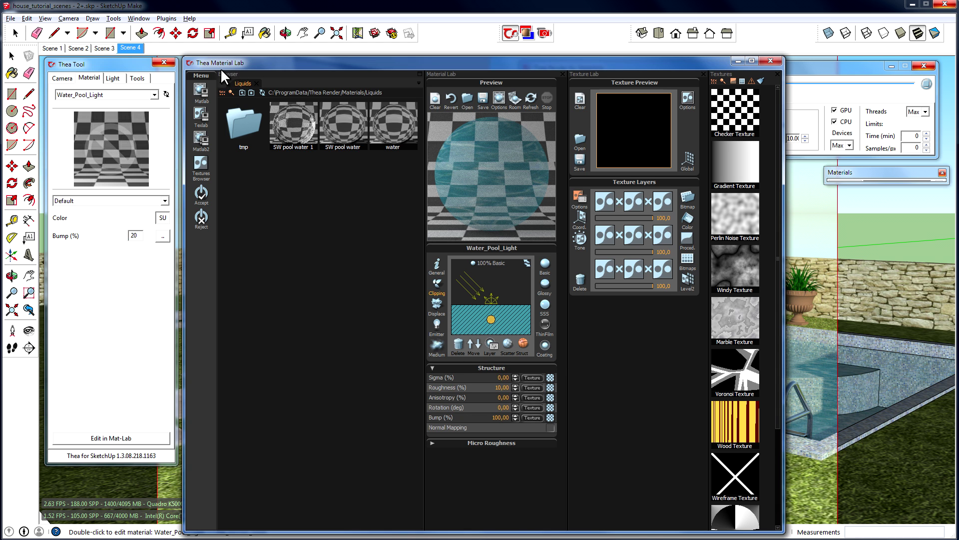
- Load SW pool water 1 from the Liquids folder and accept it as the Thea material for Water_Pool_Light
double_click(287, 133)
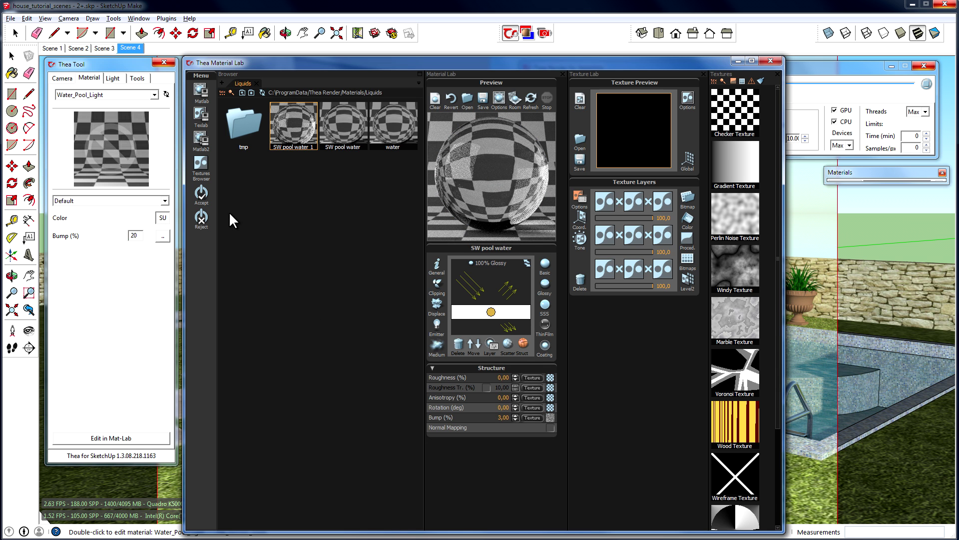
left_click(200, 193)
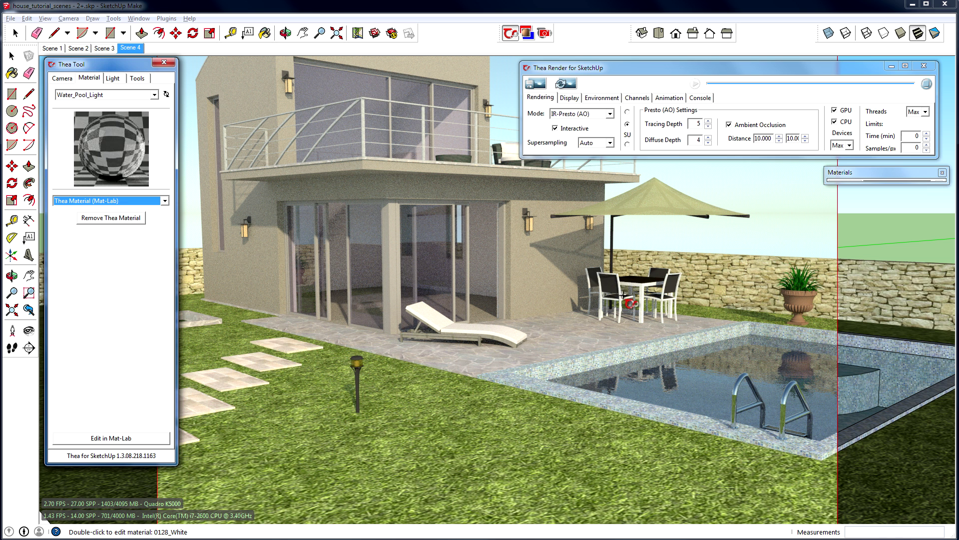
right_click(107, 144)
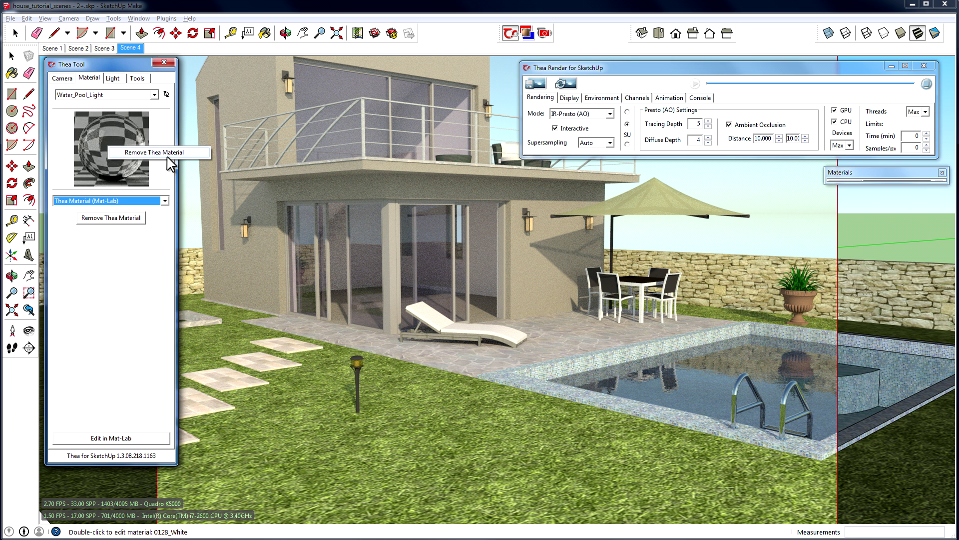
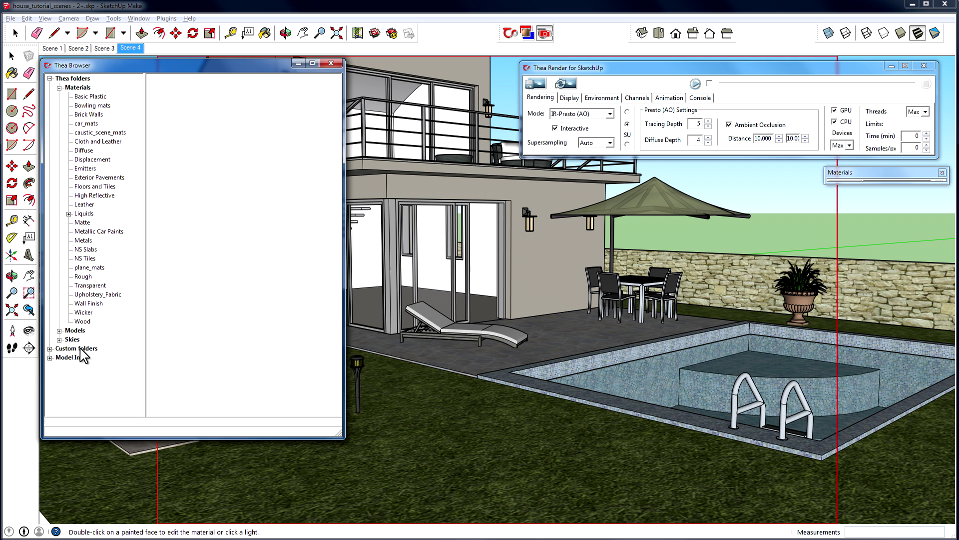
- Browse the Basic Plastic, Emitters, Metallic Car Paints, NS Tiles and Upholstery_Fabric material folders in the Thea Browser
left_click(88, 97)
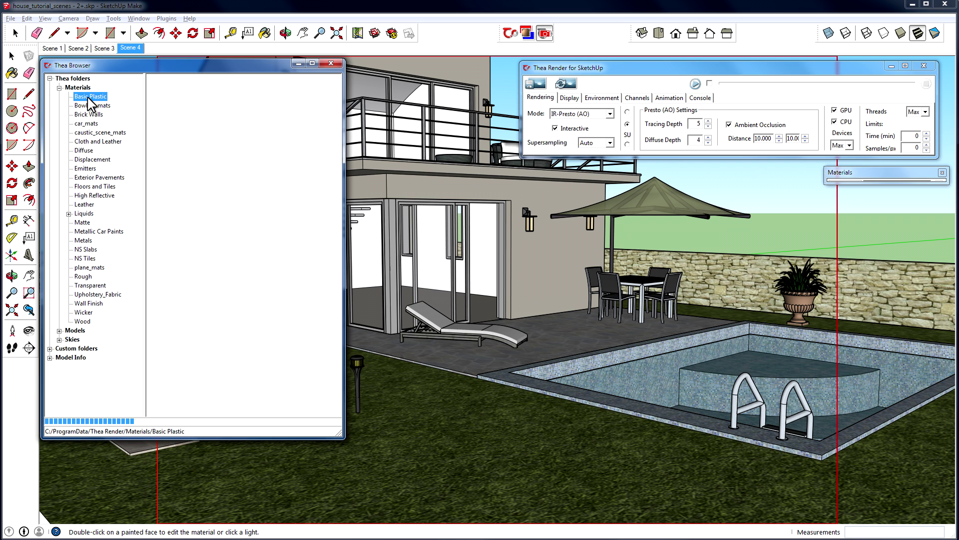
left_click(88, 170)
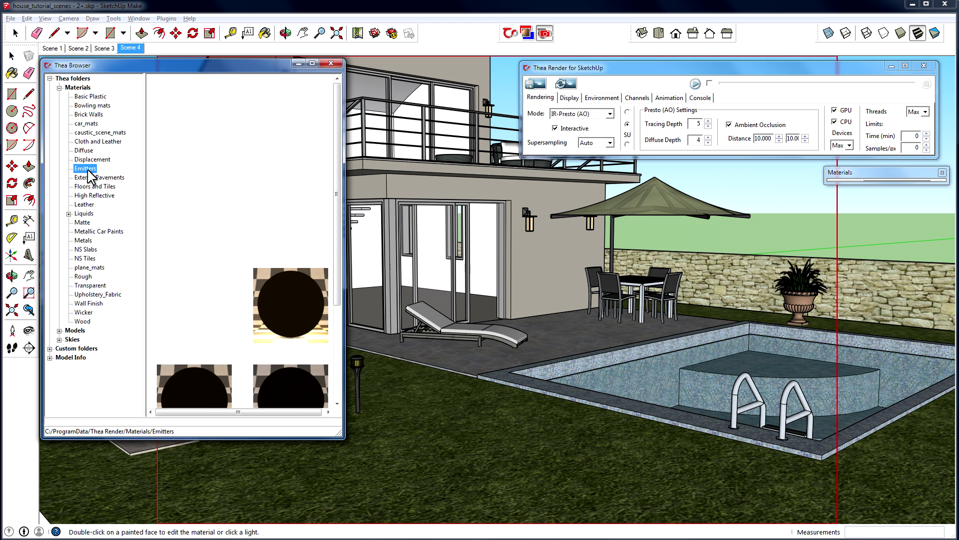
left_click(87, 231)
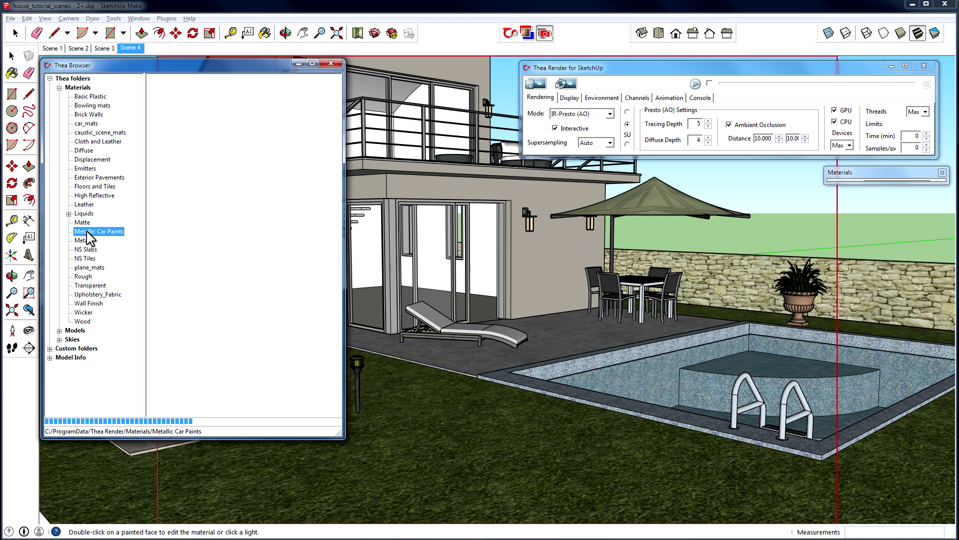
left_click(82, 258)
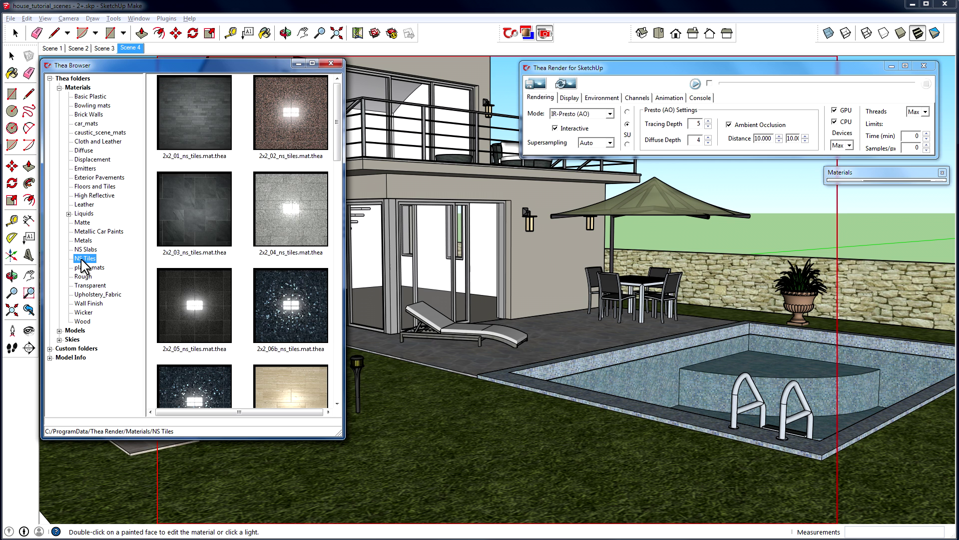
left_click(80, 294)
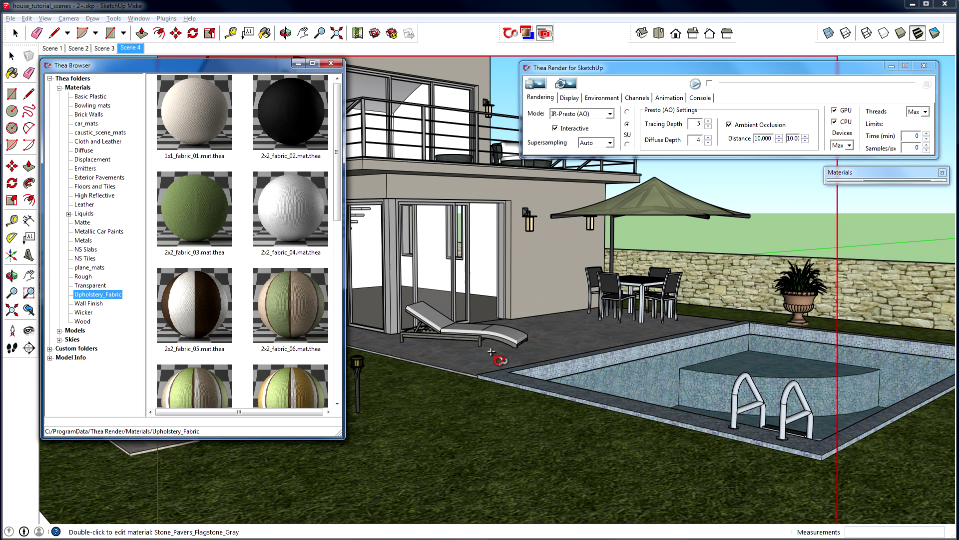
- Choose 4x4_v5_pavement_gray from the Exterior Pavements materials as the paint material and close the Thea Browser
left_click(96, 179)
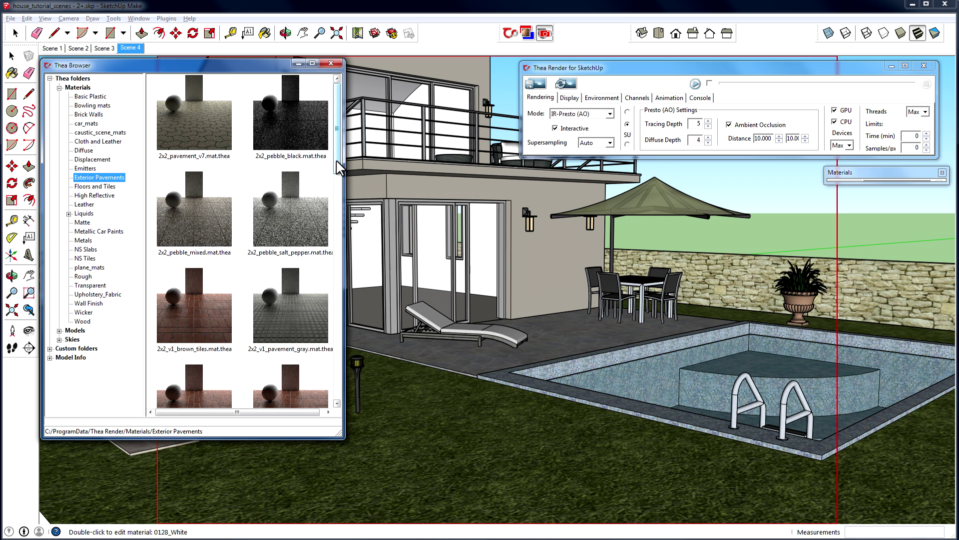
left_click_drag(337, 160, 336, 395)
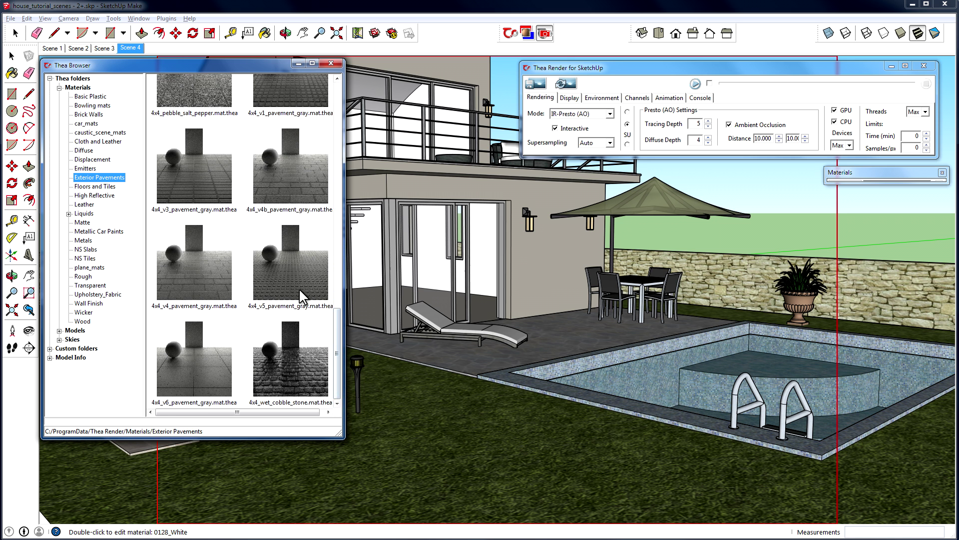
left_click(279, 279)
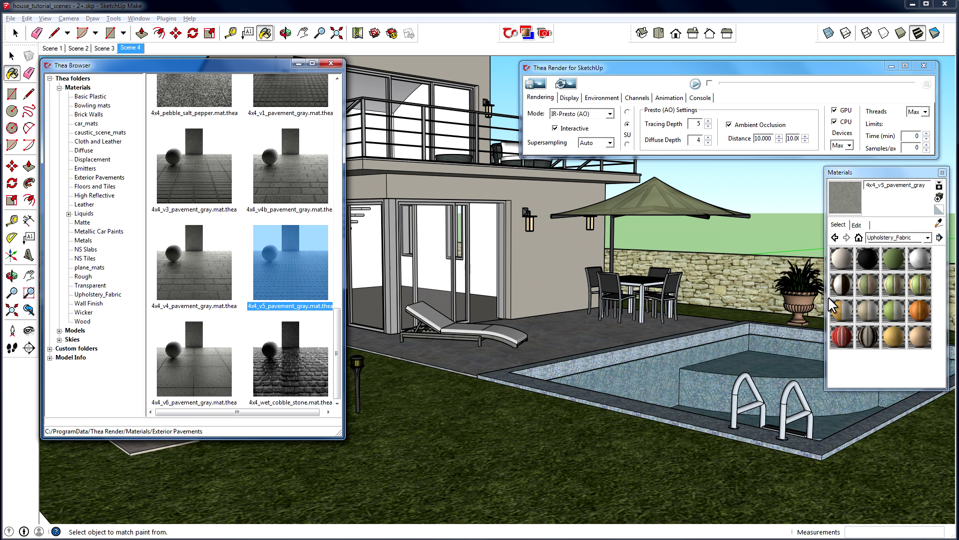
left_click(331, 63)
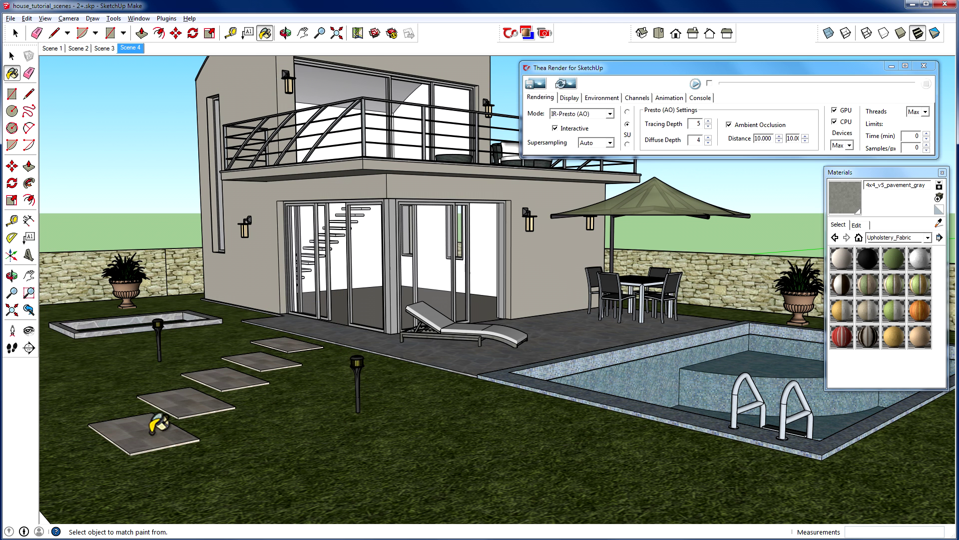
- Paint the five stepping stones and the patio paving with 4x4_v5_pavement_gray and start an interactive render
left_click(155, 430)
left_click(198, 395)
left_click(230, 381)
left_click(263, 359)
left_click(281, 344)
left_click(427, 351)
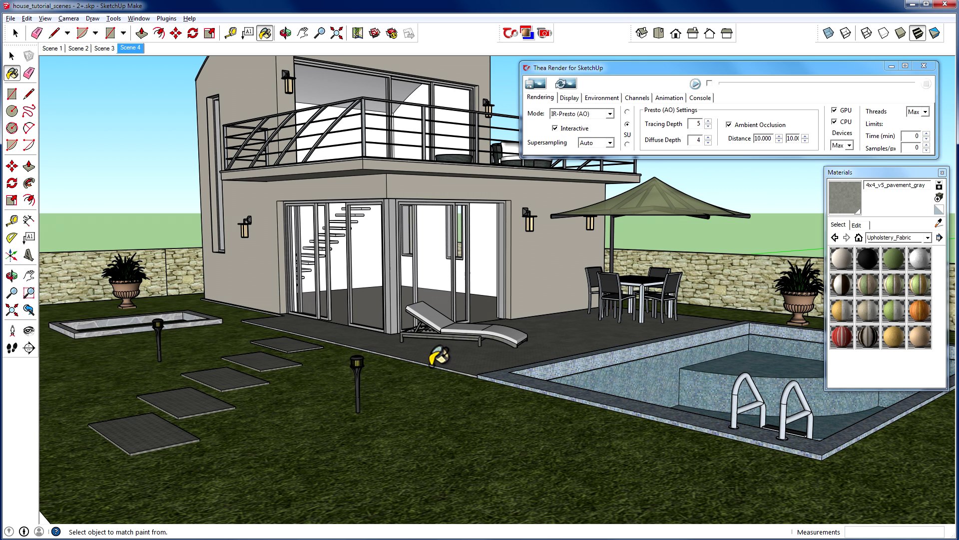
left_click(427, 366)
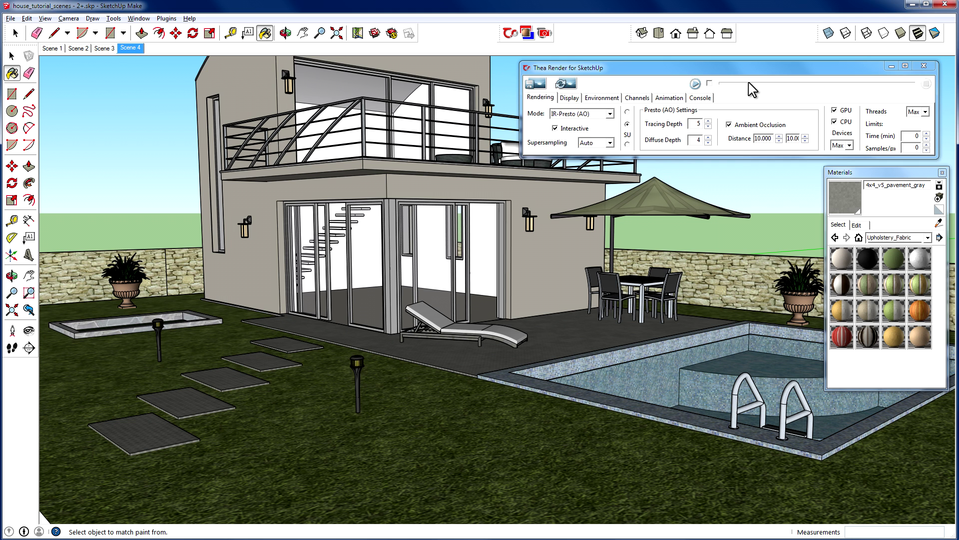
left_click(695, 83)
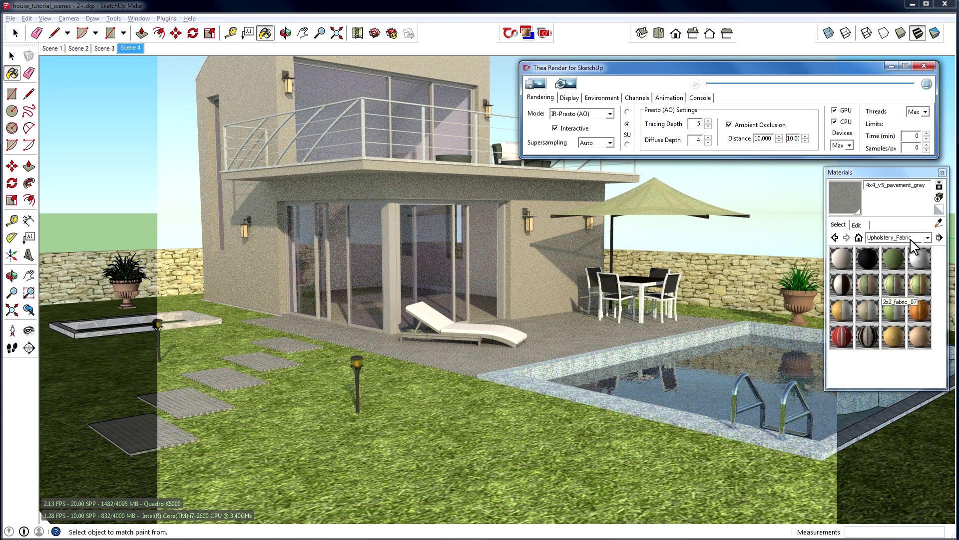
- Look into the Thea Materials collection and switch the material library to Thea Licensed Materials
left_click(928, 239)
left_click(928, 239)
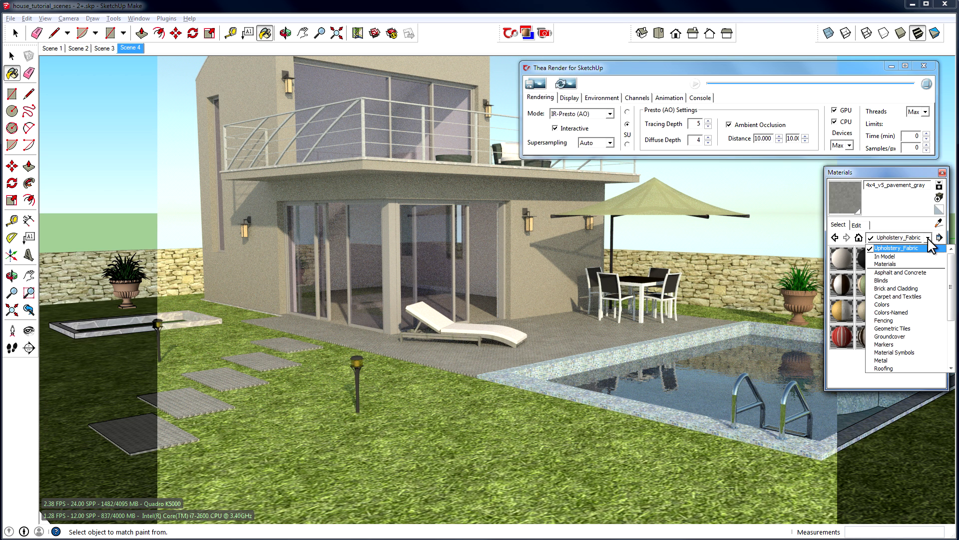
scroll(951, 288, "up", 2)
scroll(952, 287, "down", 3)
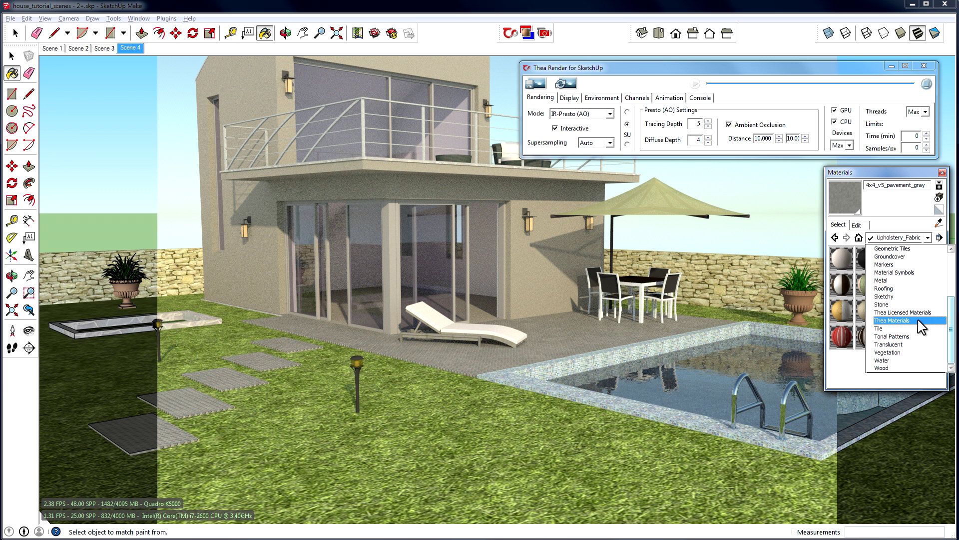
left_click(919, 319)
left_click(924, 242)
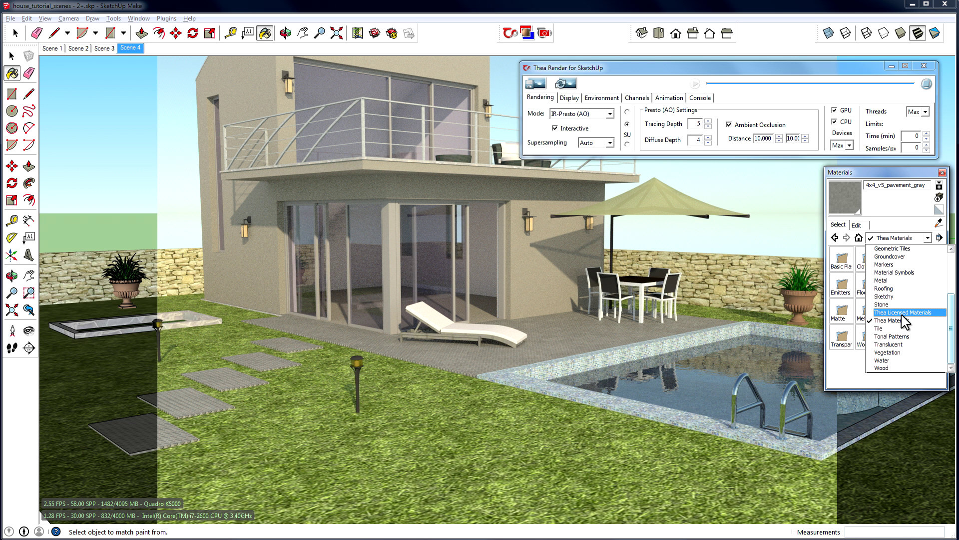
left_click(897, 313)
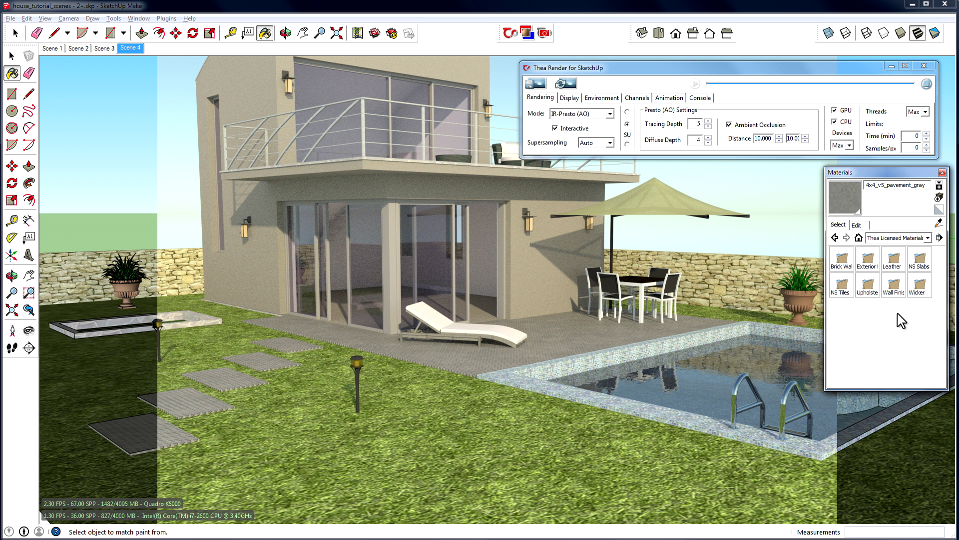
- Paint the sun lounger with 2x2_fabric_03 from the Upholstery_Fabric folder and collapse the Materials window
double_click(869, 287)
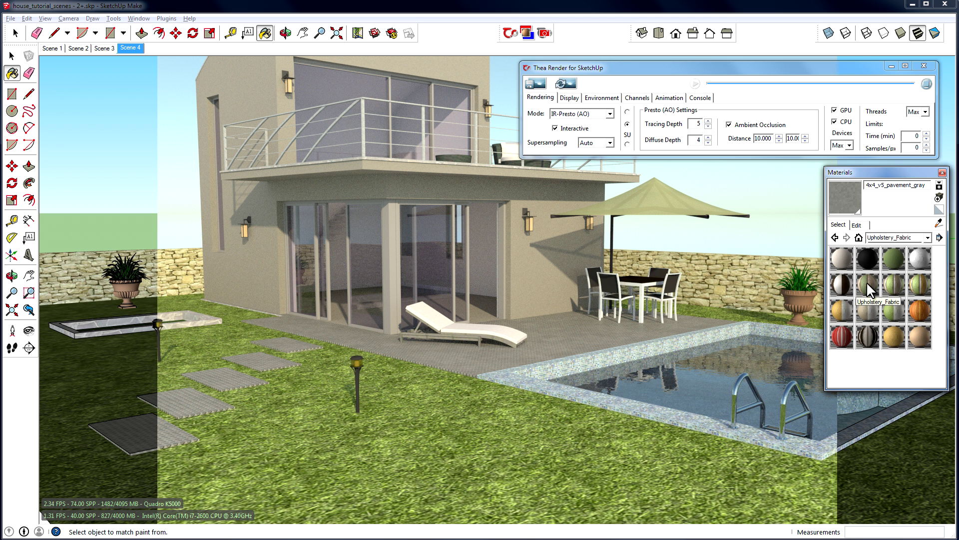
left_click(895, 257)
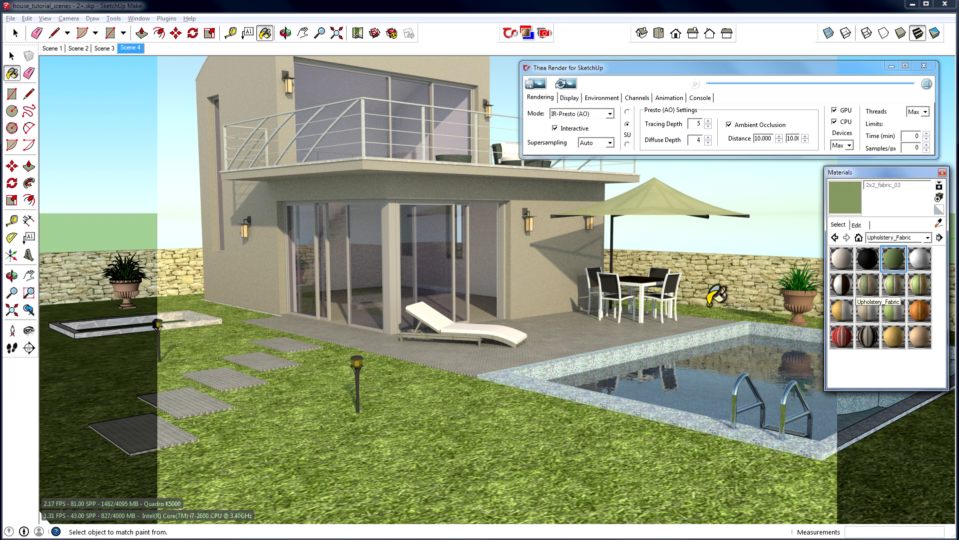
left_click(452, 321)
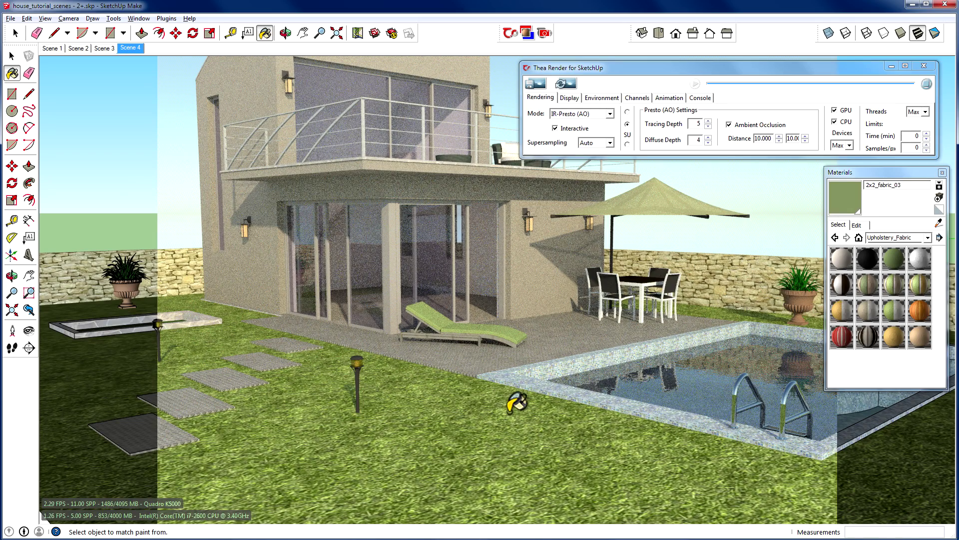
left_click(898, 169)
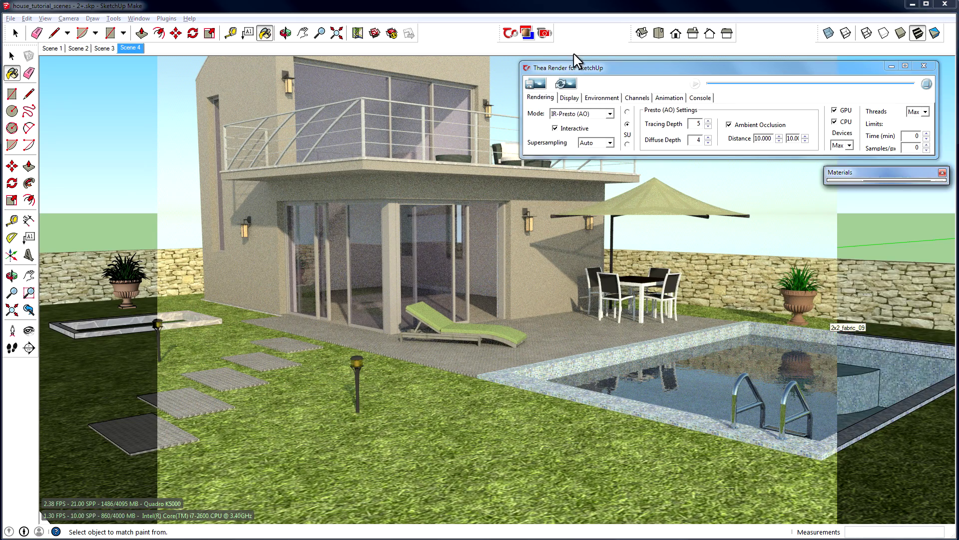
- Open the Thea Tool window to view its option for converting Thea materials to SKM, and close the window
left_click(509, 34)
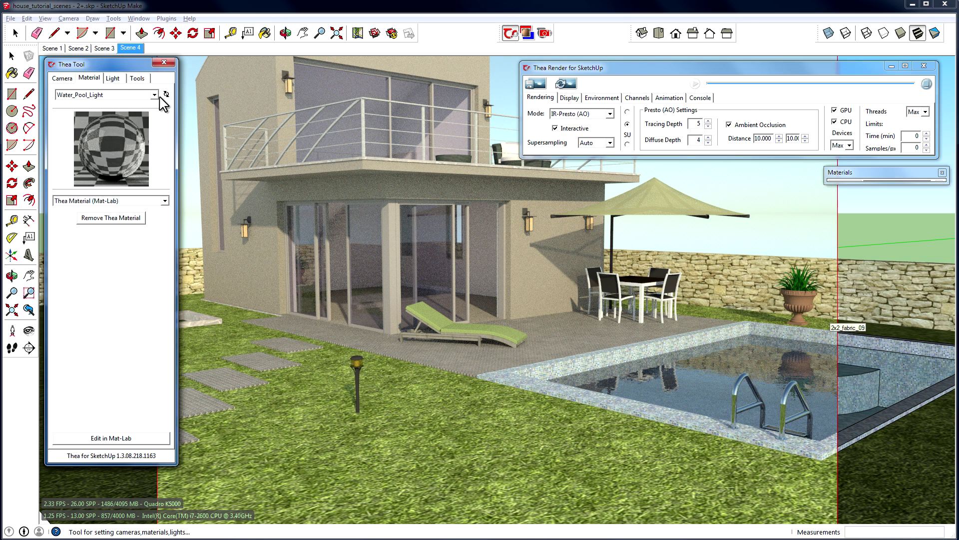
left_click(137, 79)
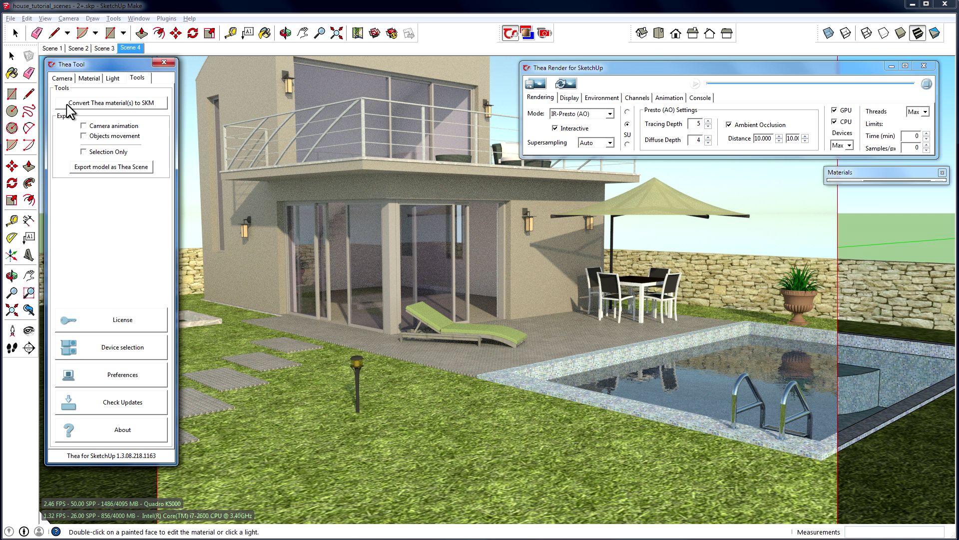
left_click(159, 62)
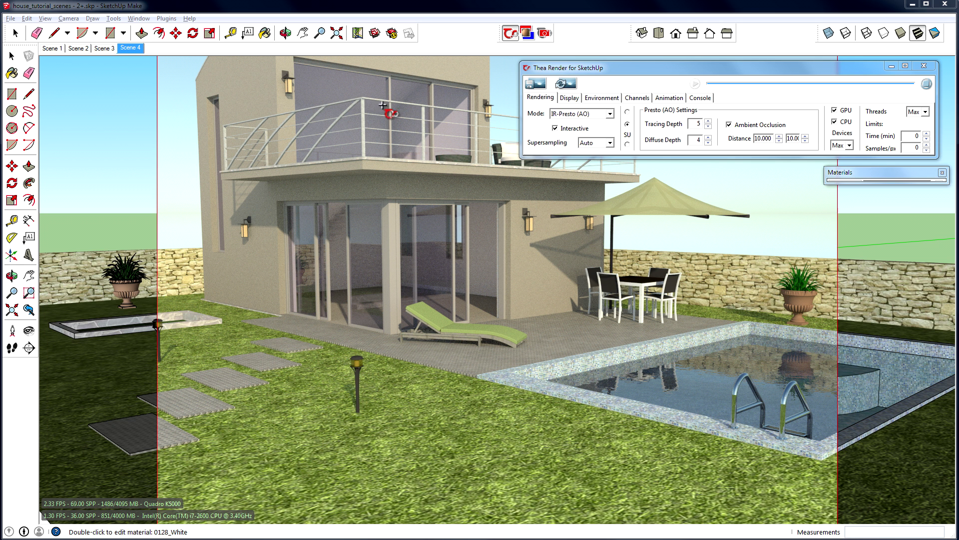
- Enable the HDRI image-based lighting background in the environment settings and hide the Thea Render and Materials windows
left_click(601, 98)
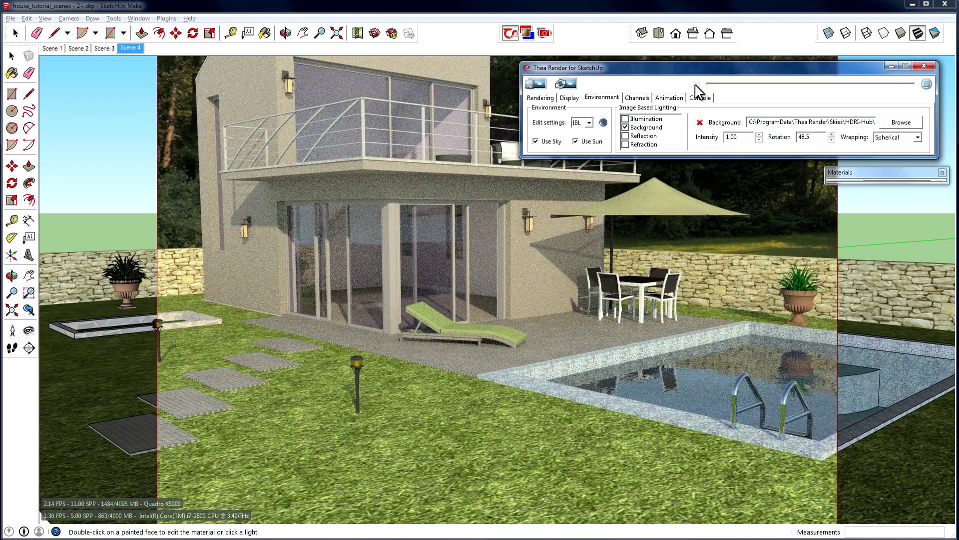
left_click(892, 66)
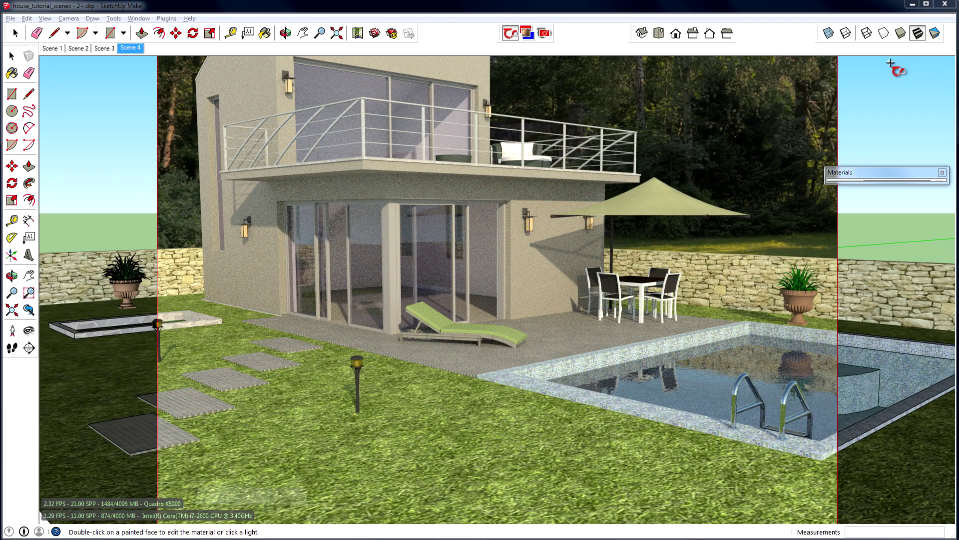
left_click(943, 172)
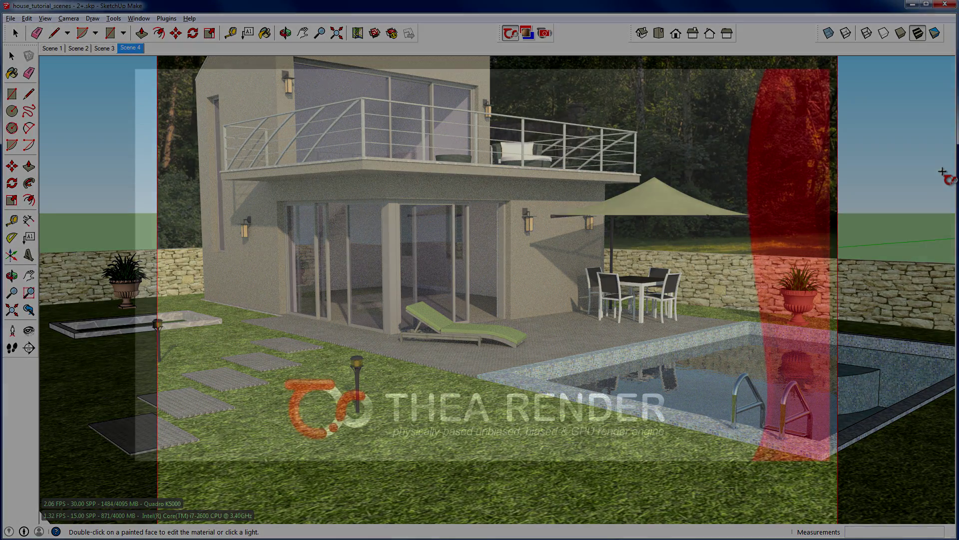